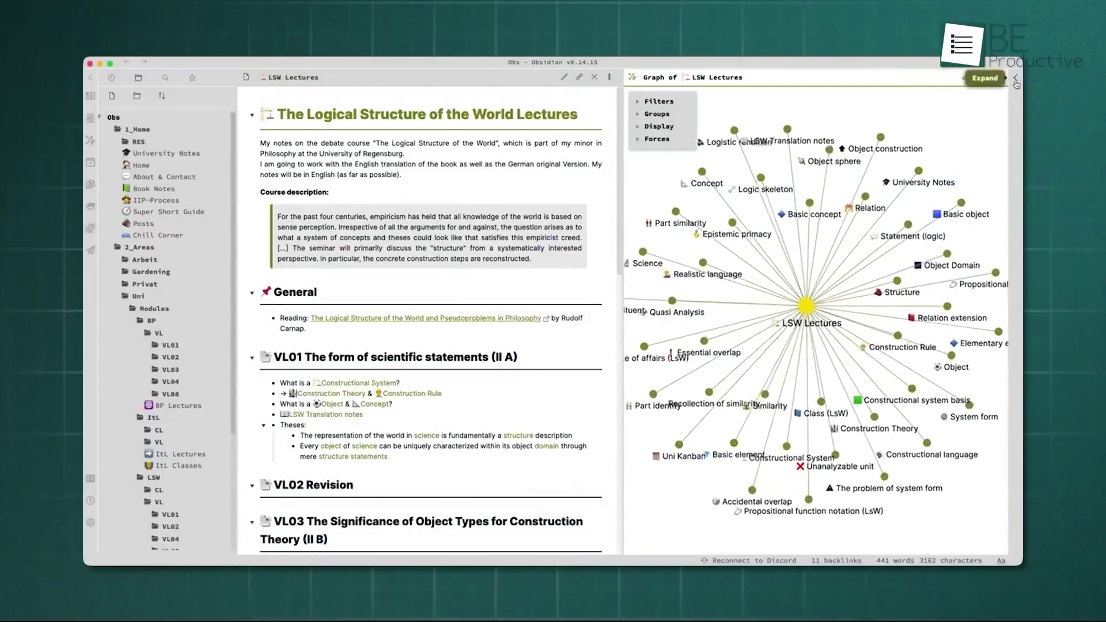
- Show LSW Lectures' backlinks beside its graph, then scroll through the sliding evergreen note panes
click(1015, 79)
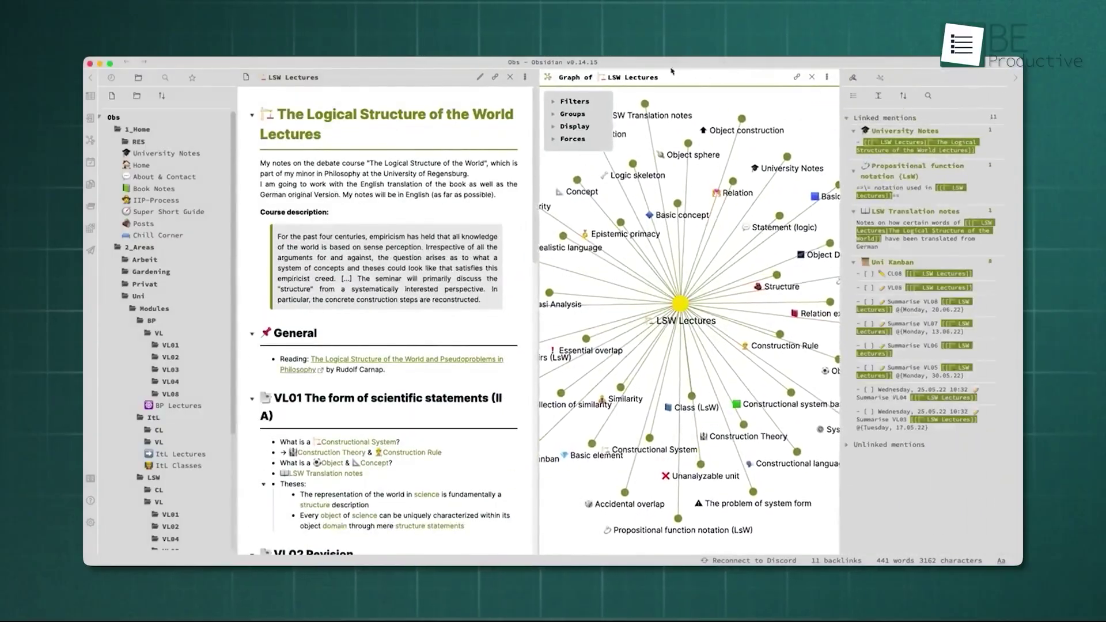
drag(616, 77, 937, 92)
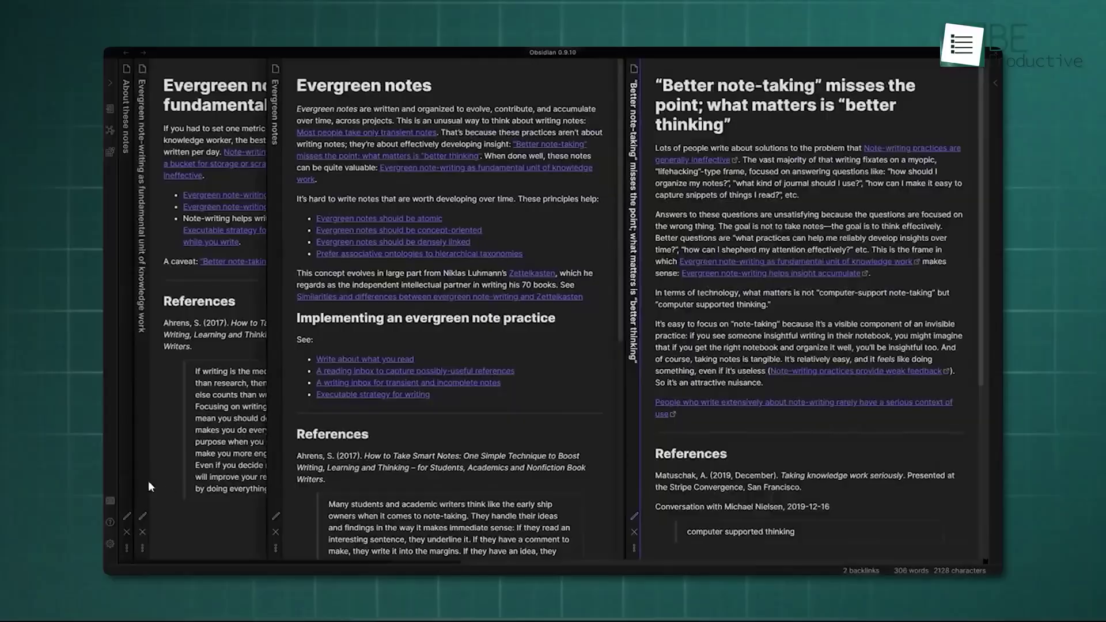
click(130, 480)
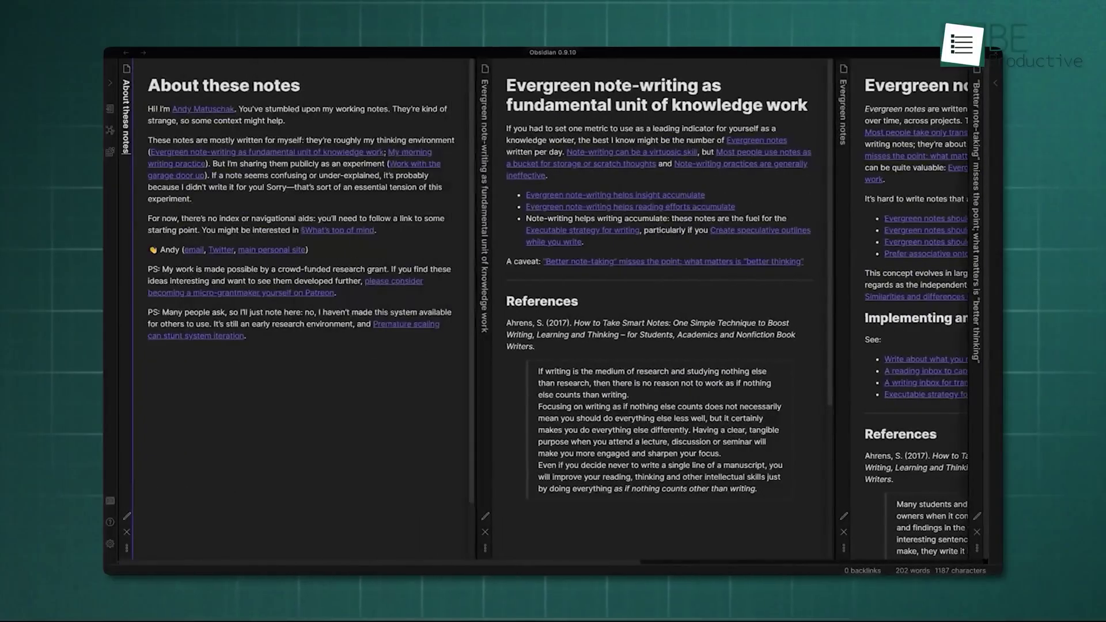
scroll(502, 567, right, 5)
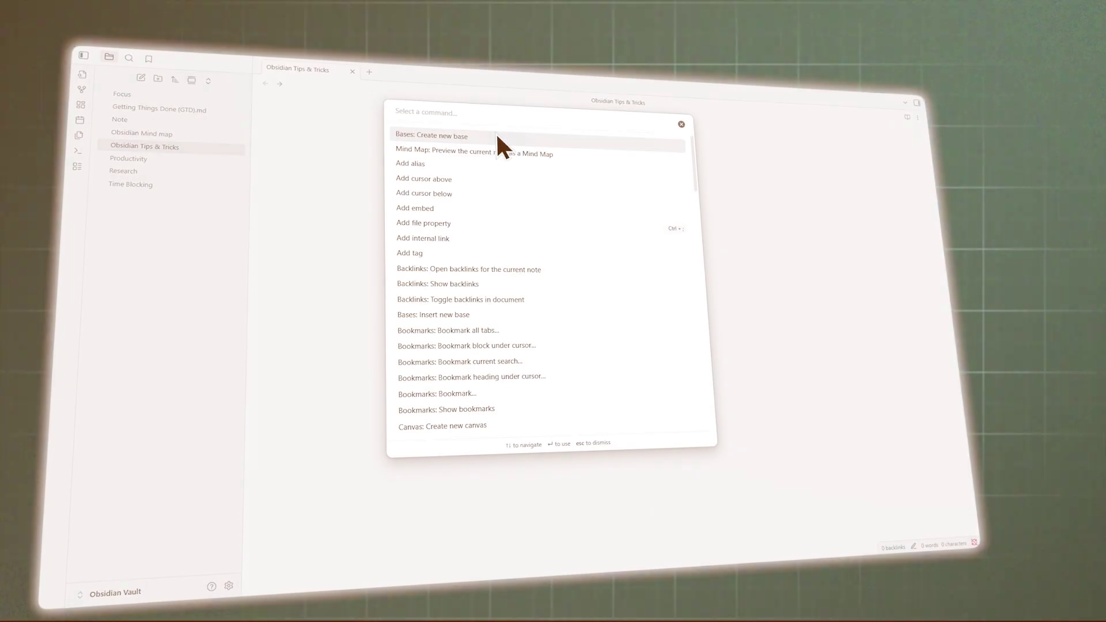
- Run 'Bases: Create new base' to table the nine vault notes, then scroll through the pages
text(base)
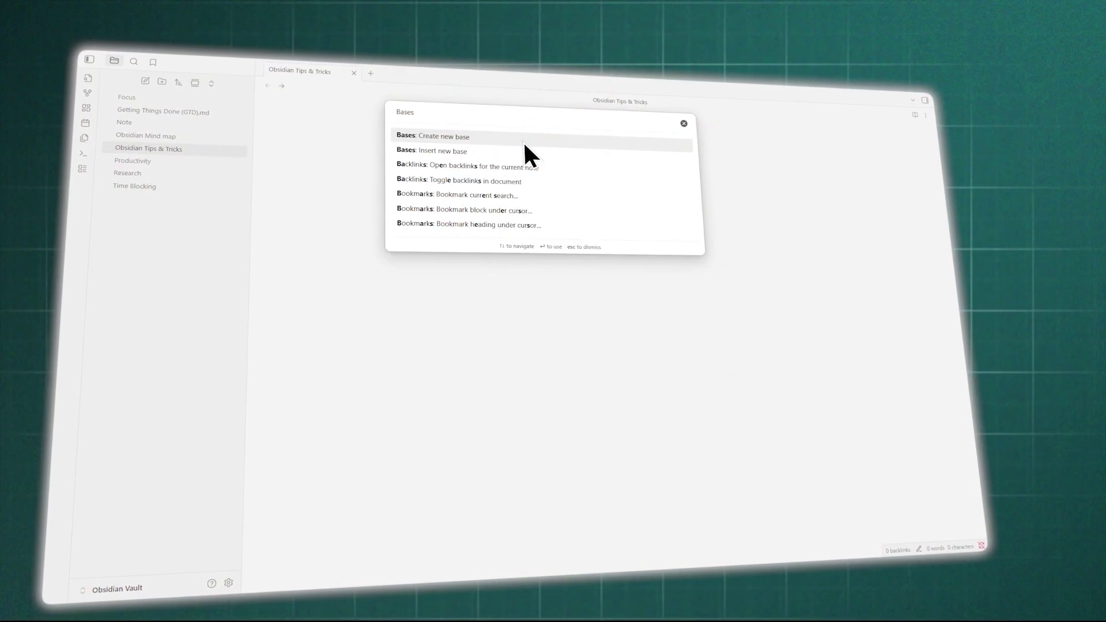
click(524, 140)
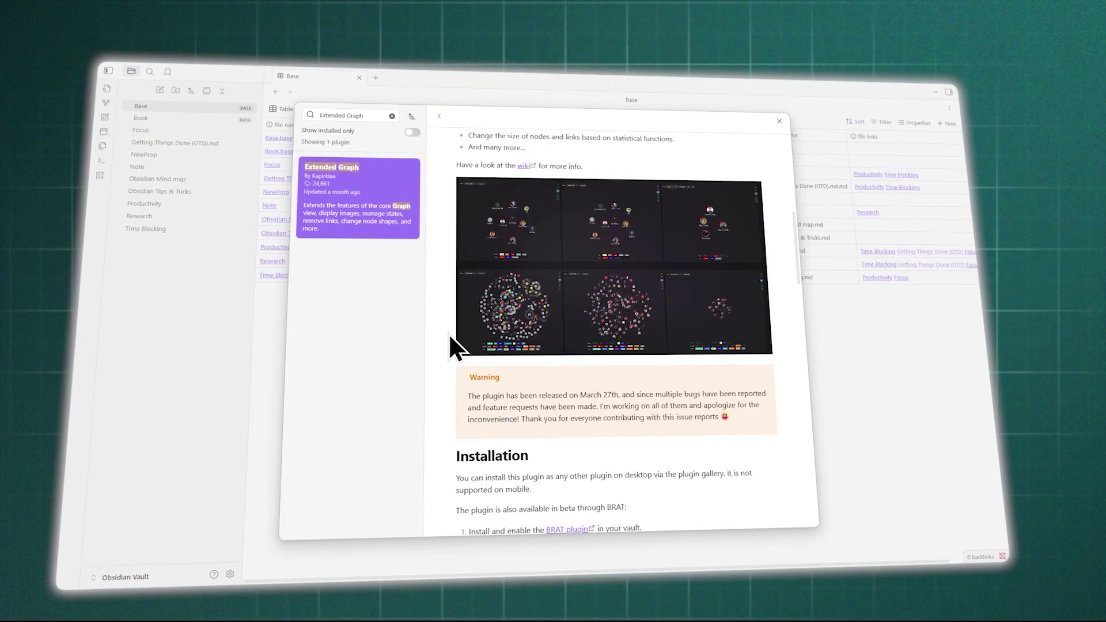
scroll(444, 362, down, 5)
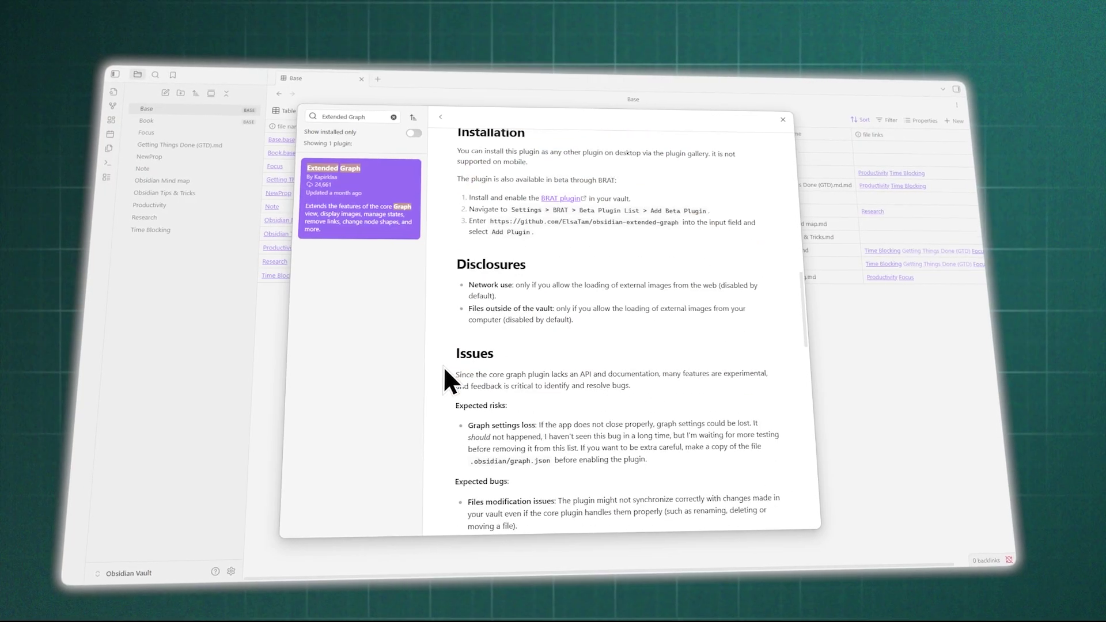
scroll(444, 365, up, 15)
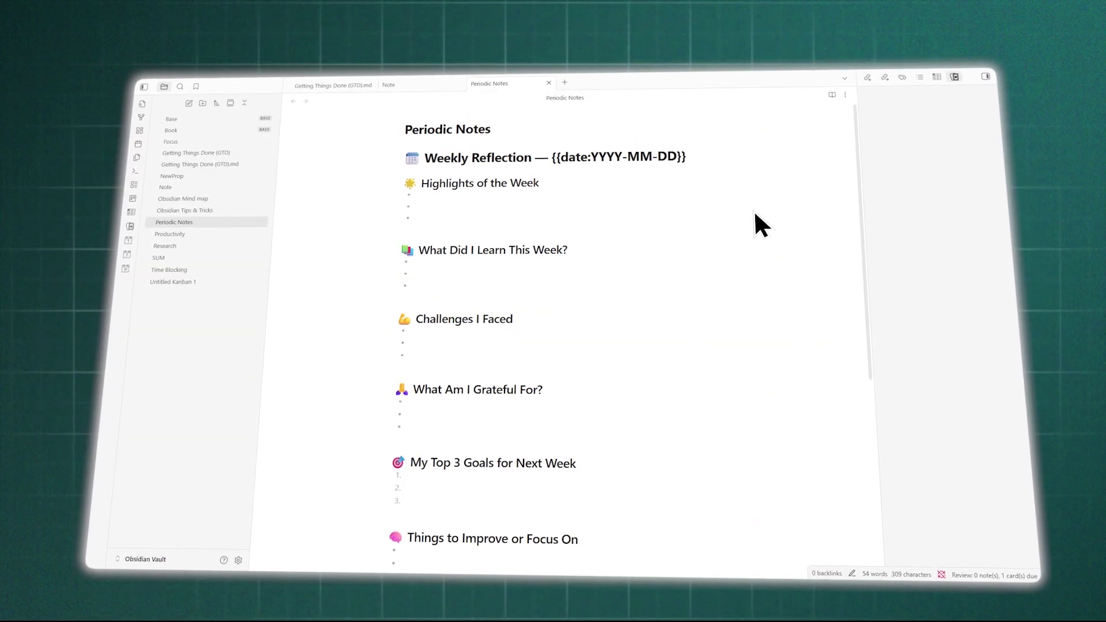
scroll(755, 212, down, 2)
scroll(756, 213, up, 1)
scroll(757, 210, up, 1)
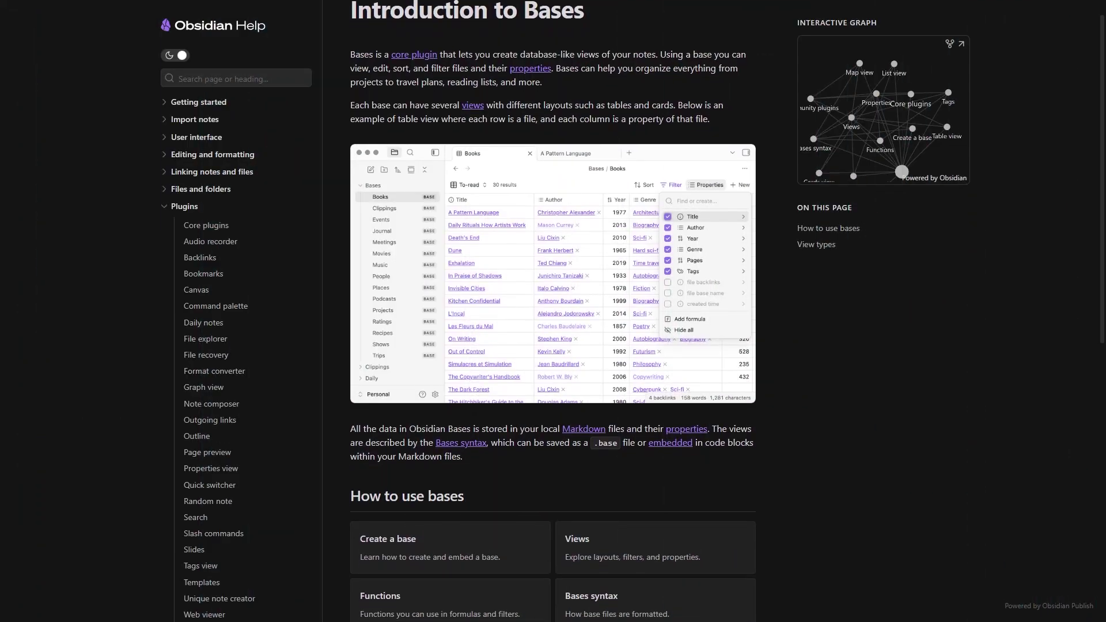
scroll(553, 311, down, 1)
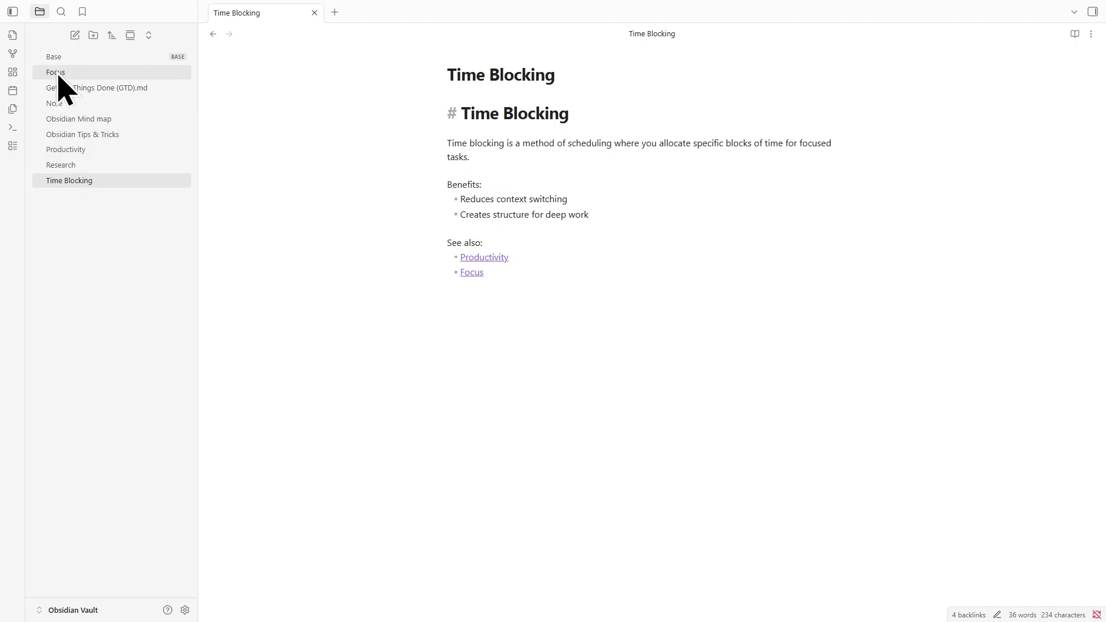
- Open Research, Productivity, Obsidian Tips & Tricks and Note from the Base table's links, returning to Base each time
click(54, 57)
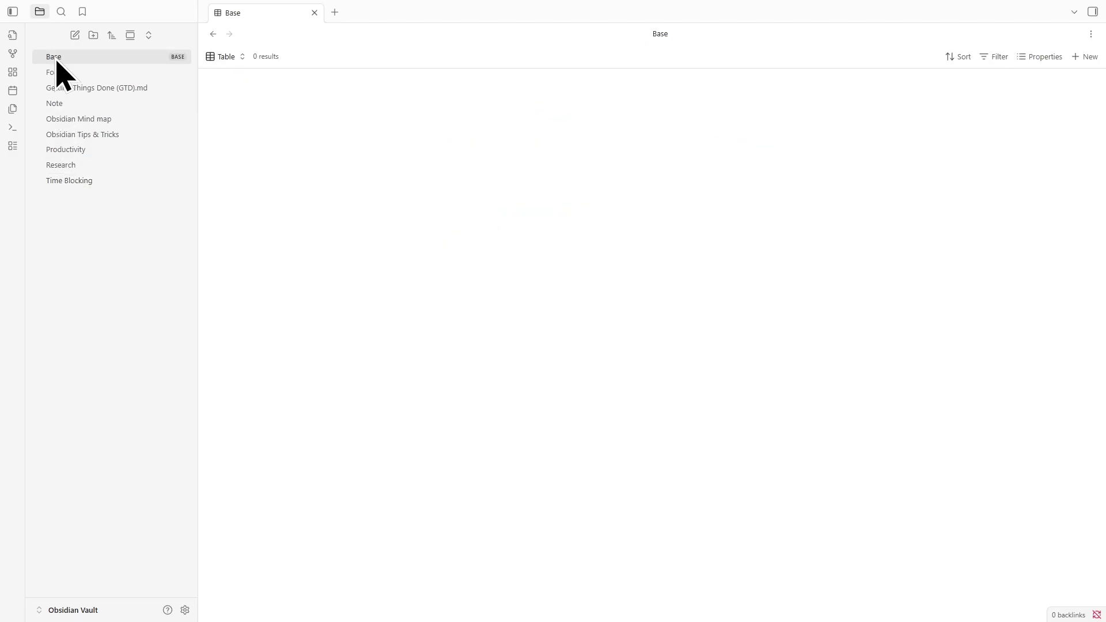
click(226, 215)
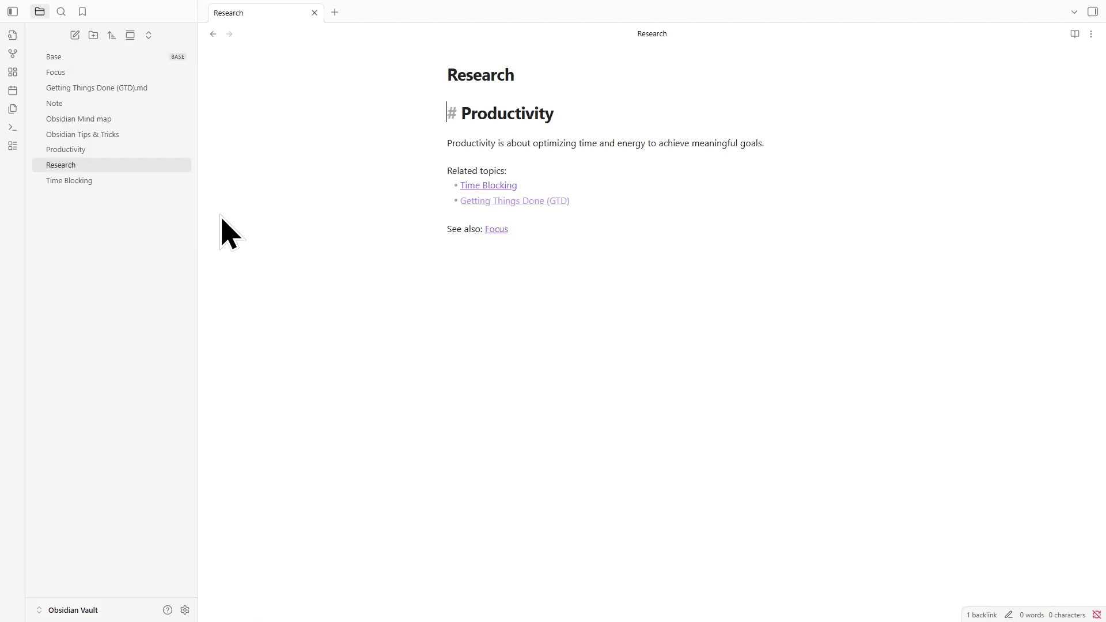
click(60, 60)
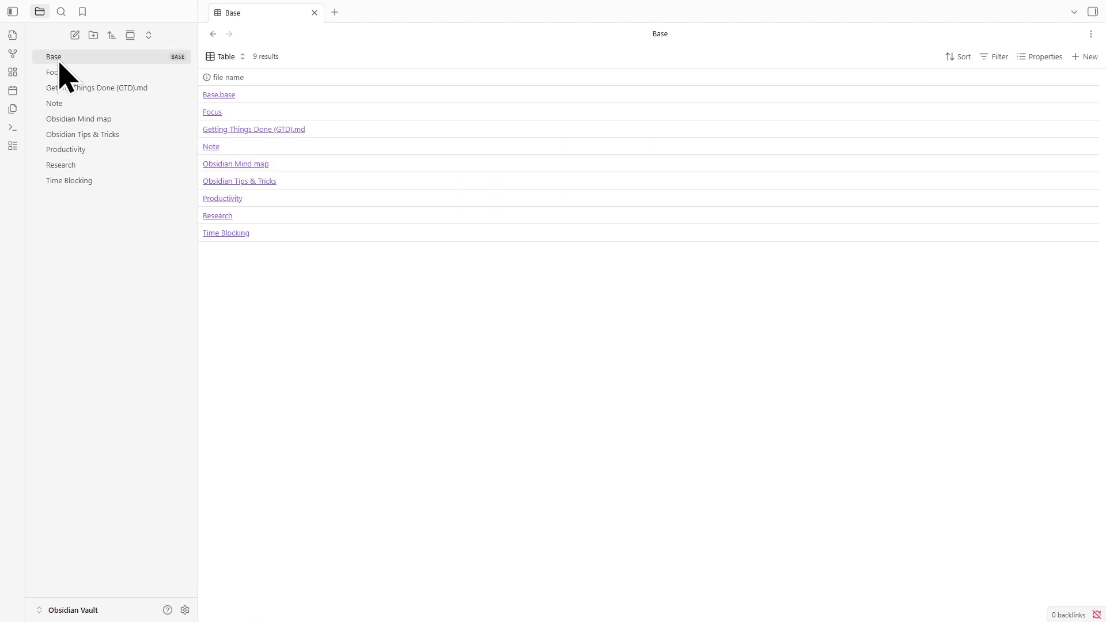
click(220, 199)
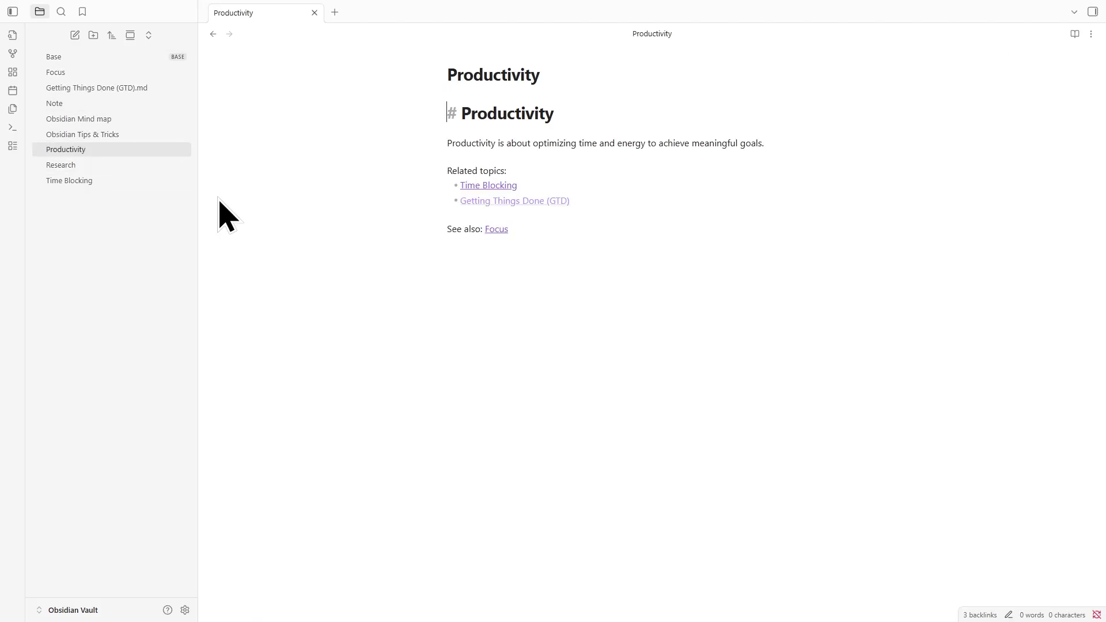
click(56, 60)
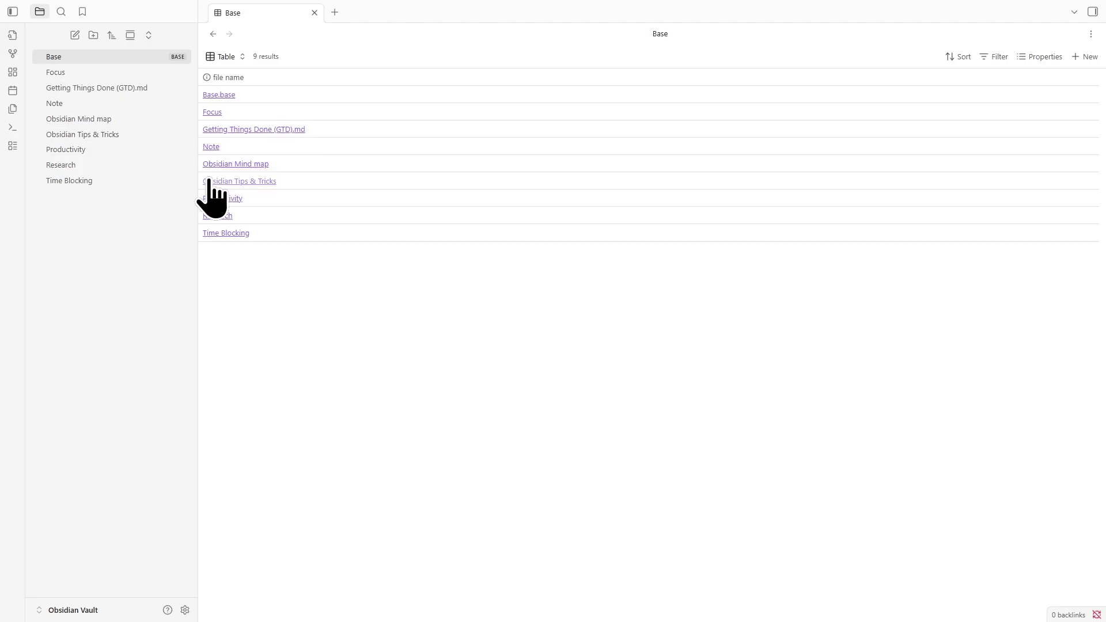
click(209, 181)
click(53, 58)
click(206, 147)
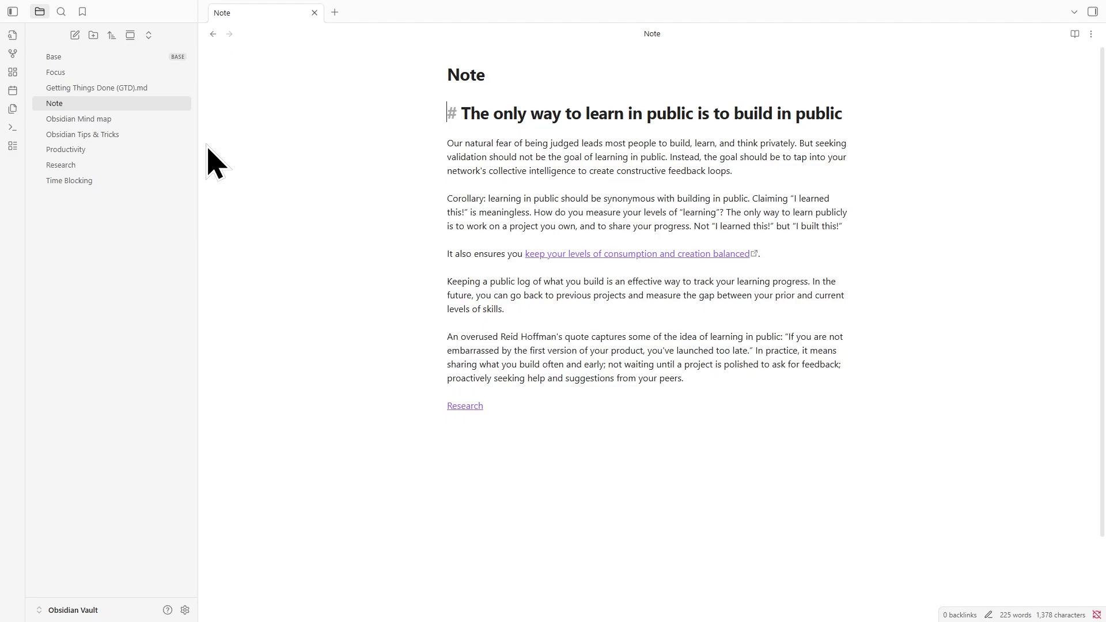
click(64, 59)
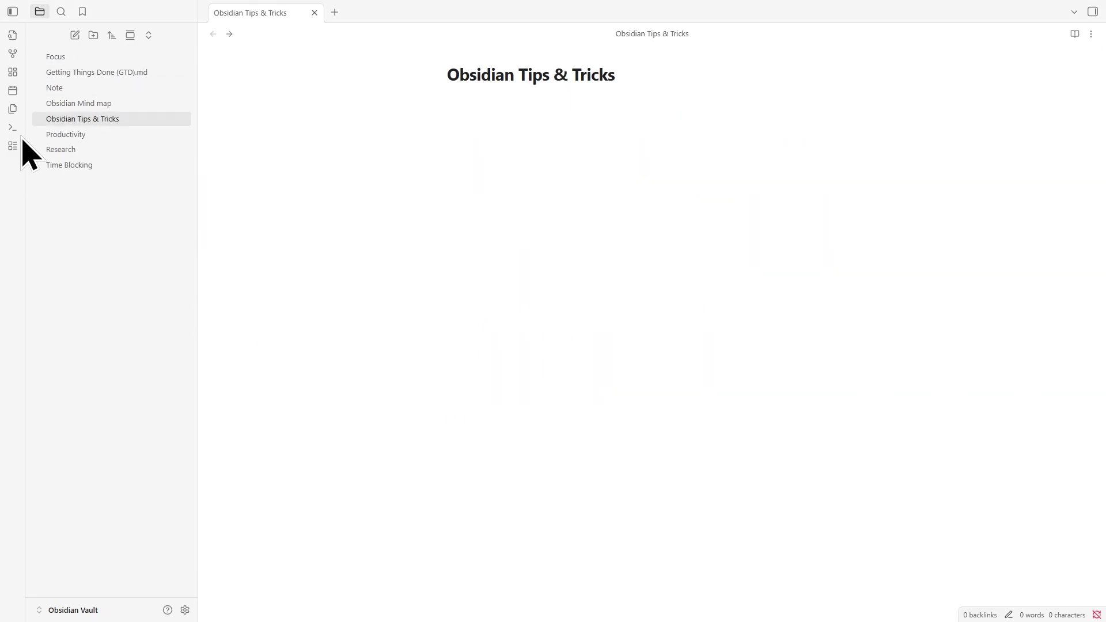
- Use the command palette's 'Bases: Create new base' to make an Untitled base of all 9 files
click(14, 128)
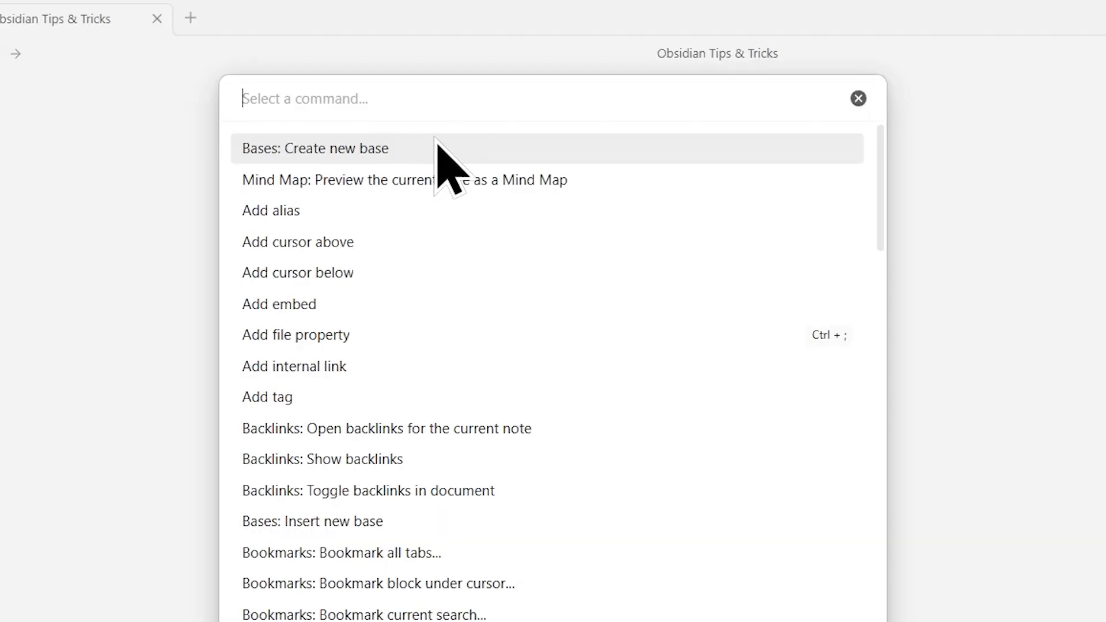
text(Bases)
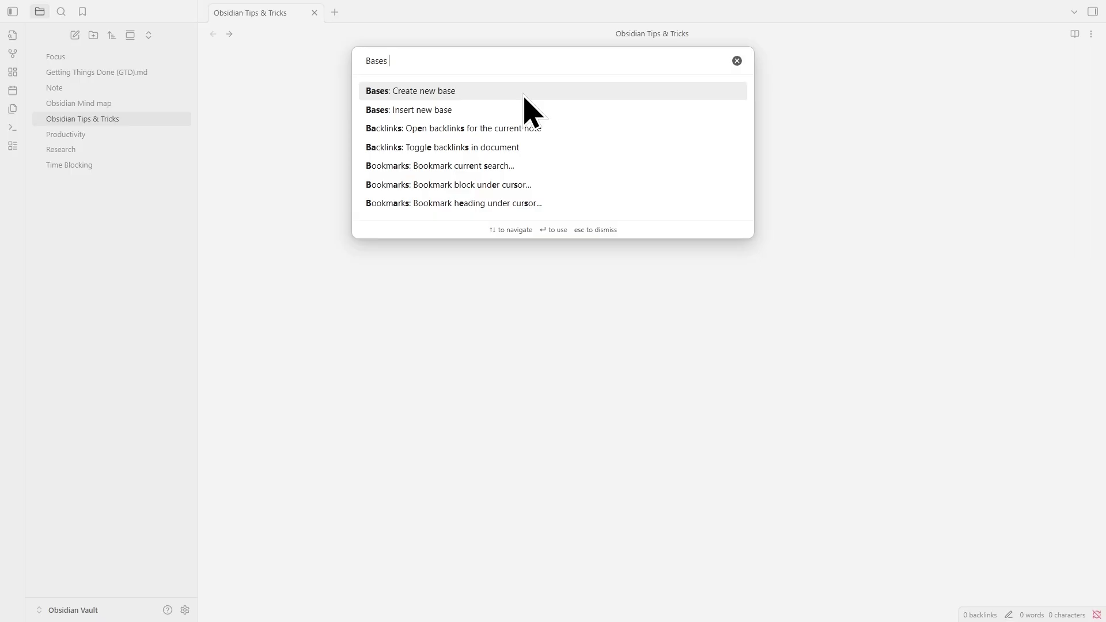
click(524, 96)
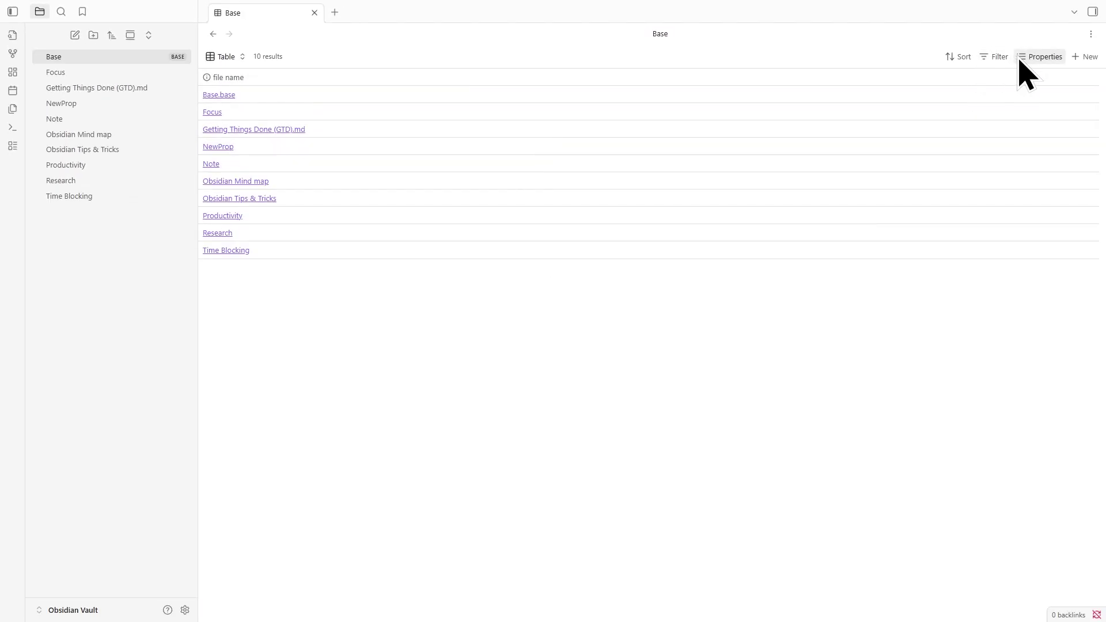
- Tick file backlinks, base name, created time, embeds, folder and links in the base's Properties list
click(1033, 57)
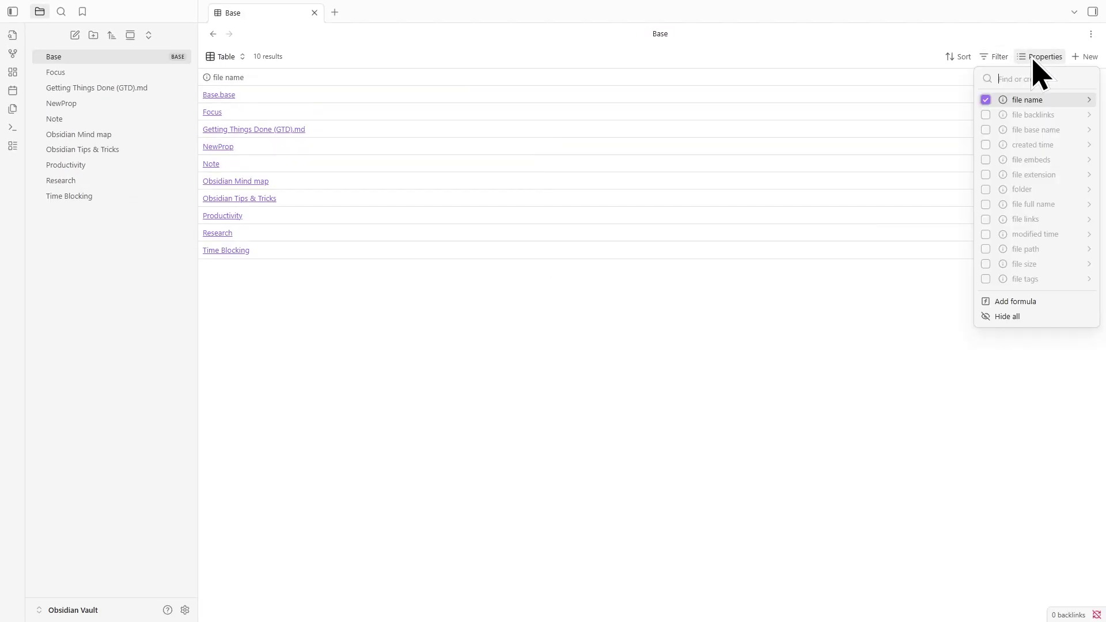
click(986, 114)
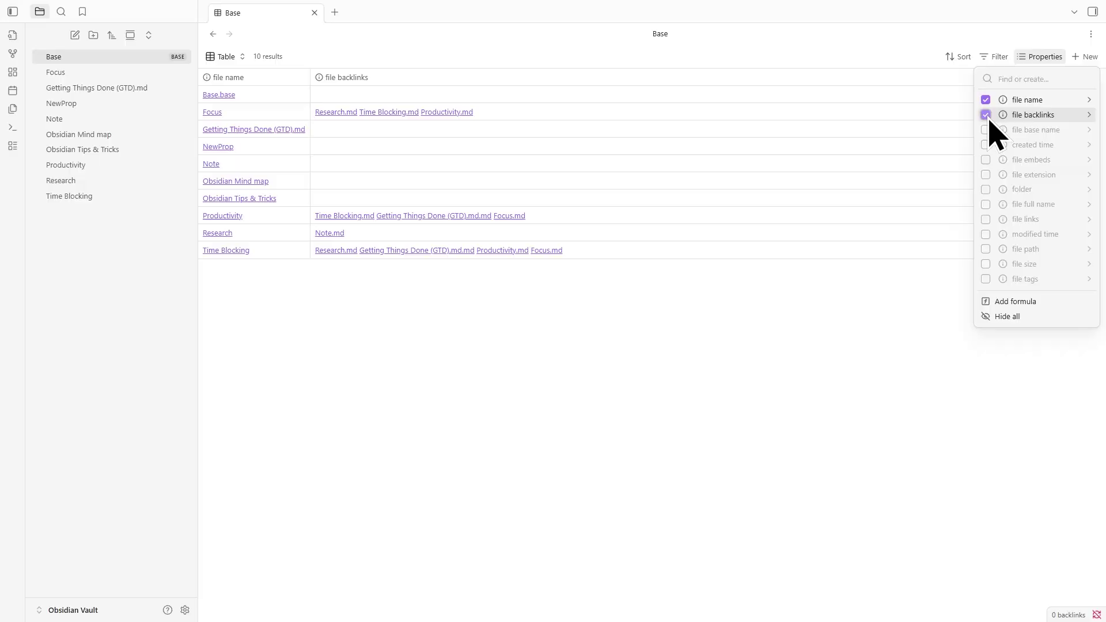
click(985, 130)
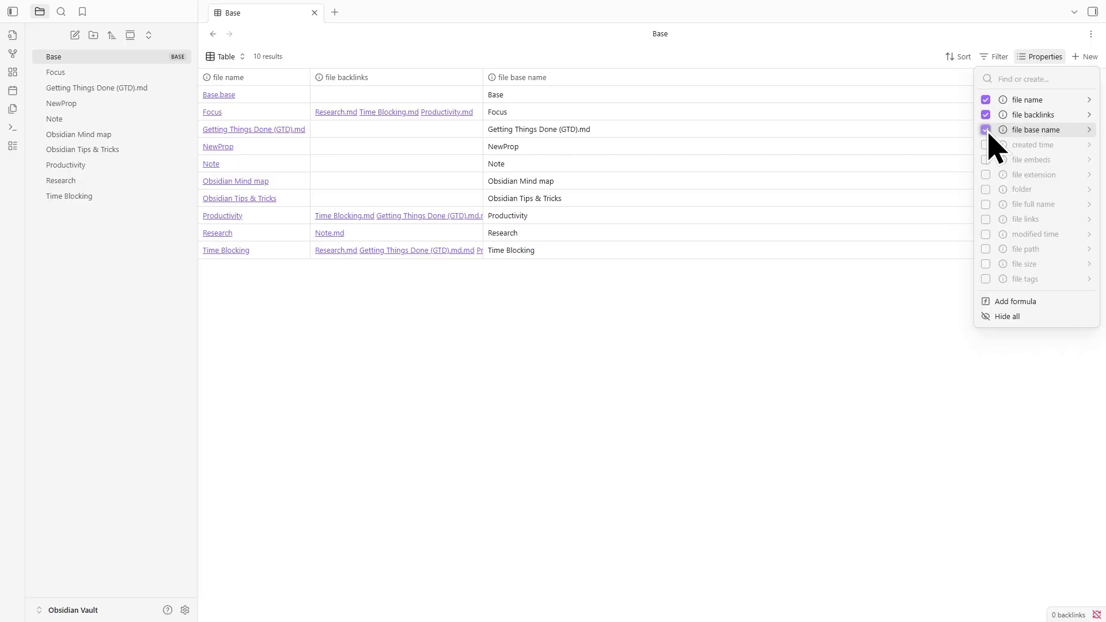
click(985, 144)
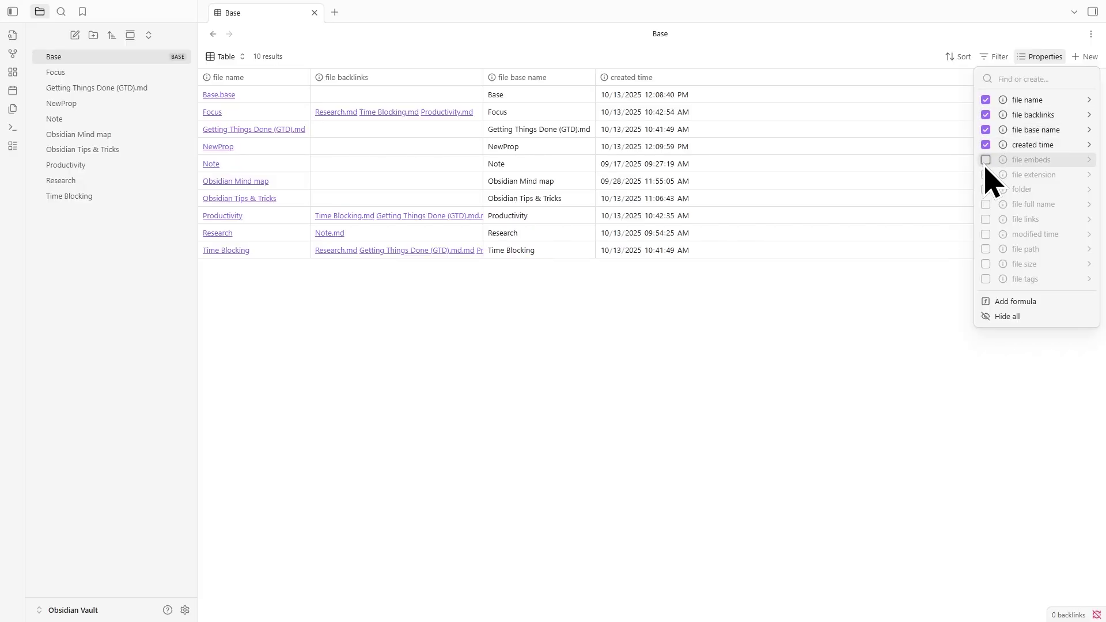
click(986, 160)
click(986, 188)
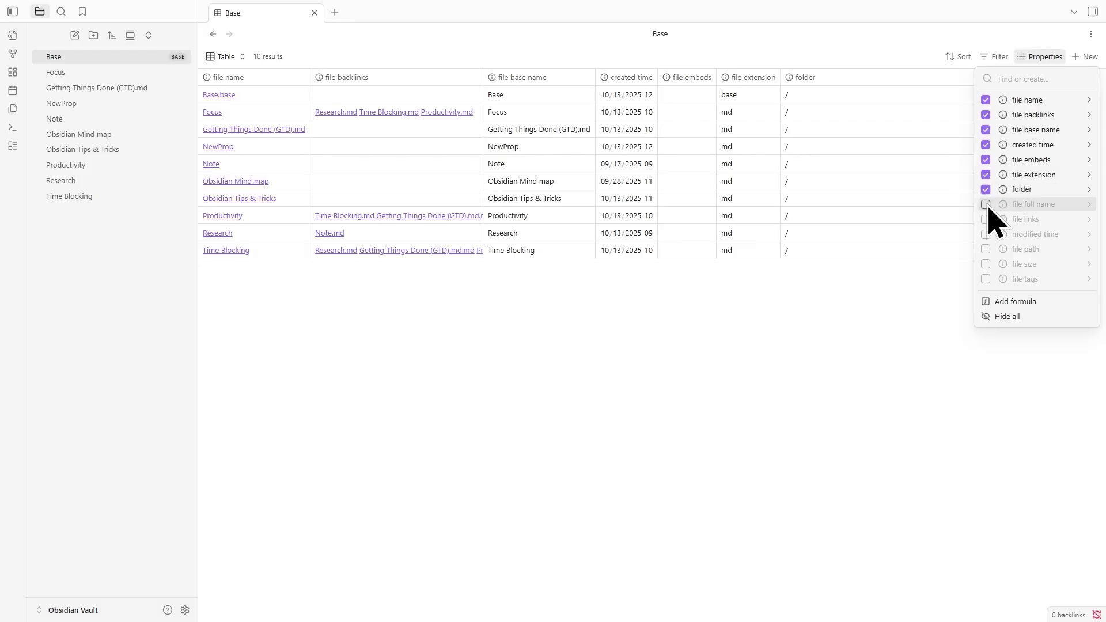
click(985, 219)
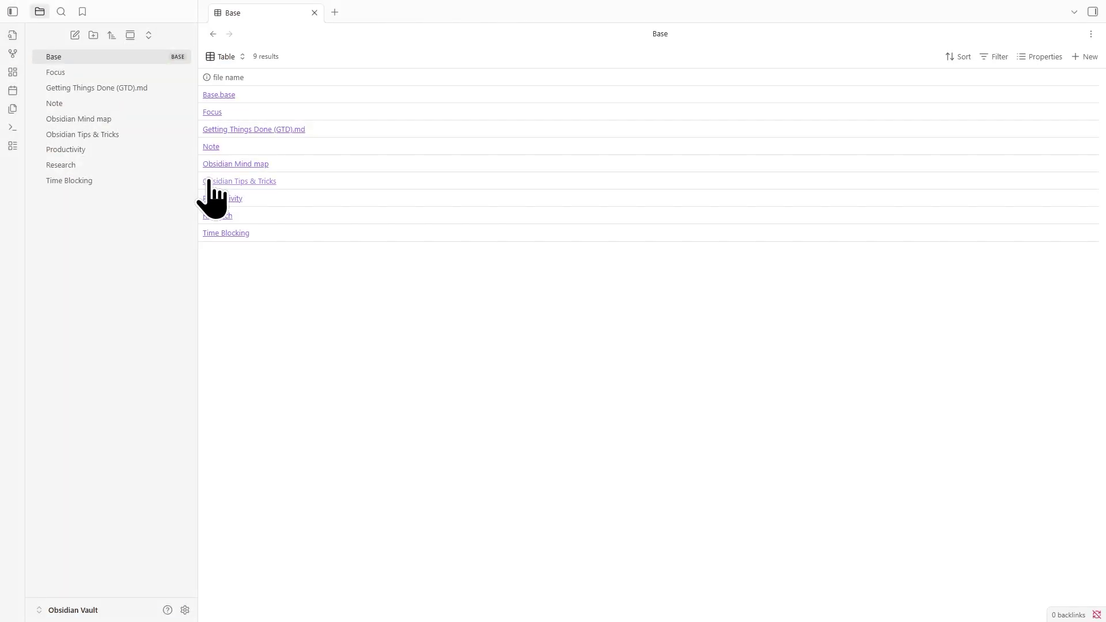
- Open Obsidian Tips & Tricks and Note from the table, and rename the base to 'Base'
click(209, 182)
click(53, 58)
click(211, 147)
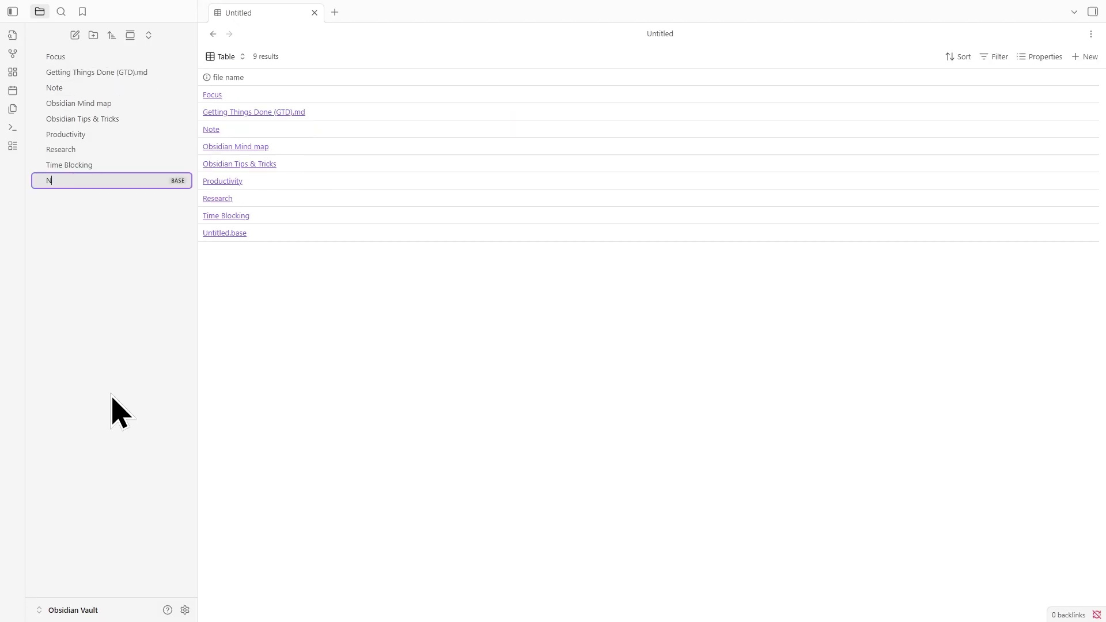
text(Base)
key(Return)
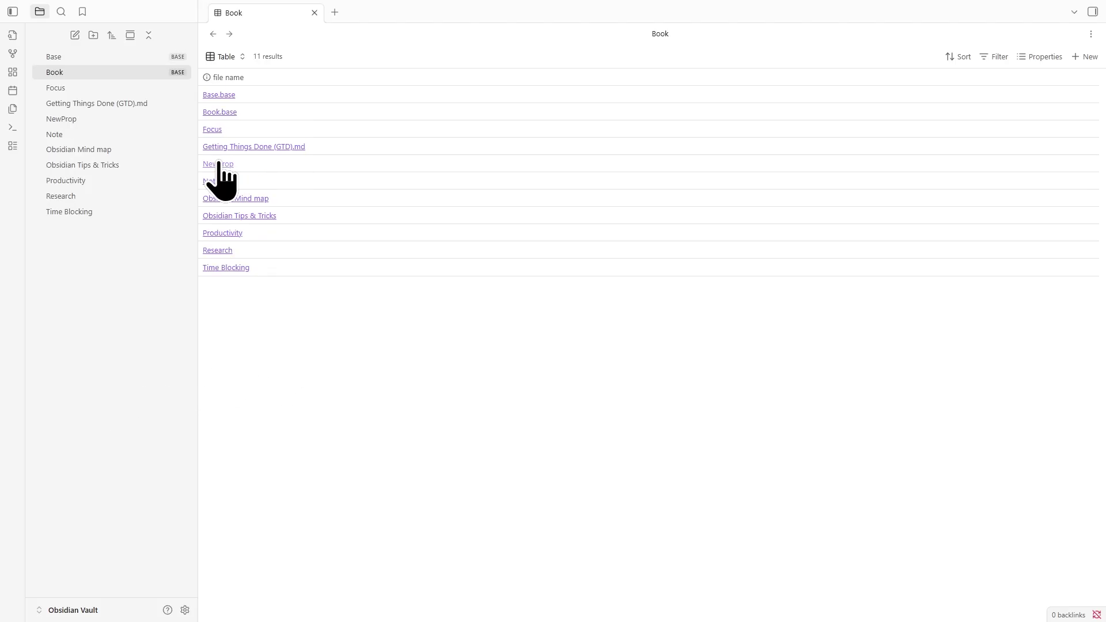
- Open the Getting Things Done (GTD), Obsidian Tips & Tricks and Time Blocking notes from the base
click(225, 147)
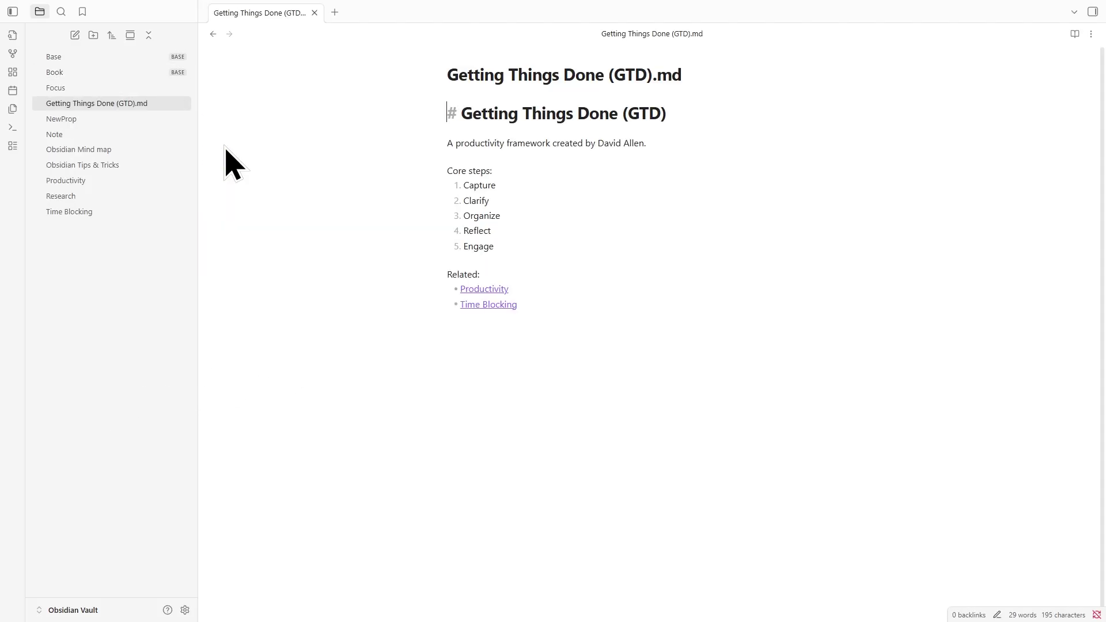
click(216, 37)
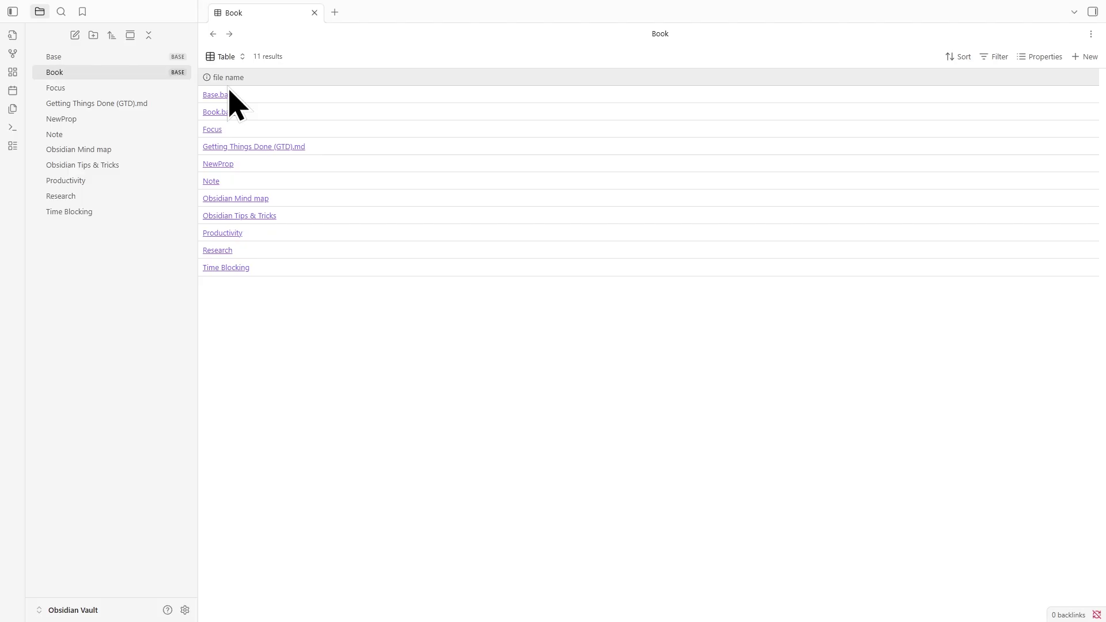
click(217, 217)
click(224, 36)
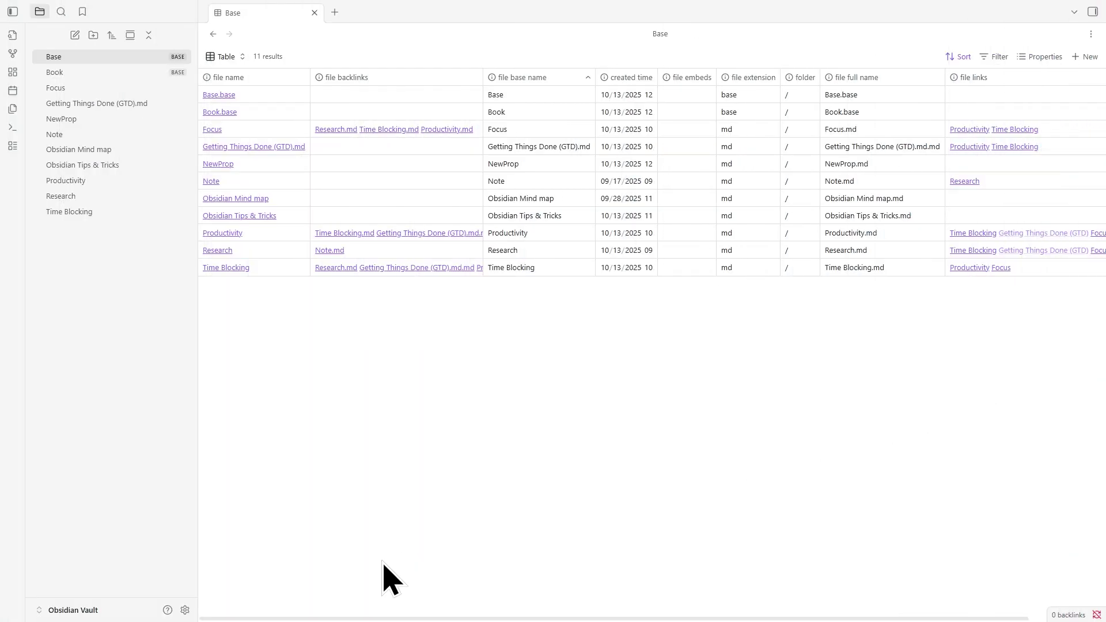
- Install the Extended Graph community plugin and enable its extended features in graph view
click(184, 610)
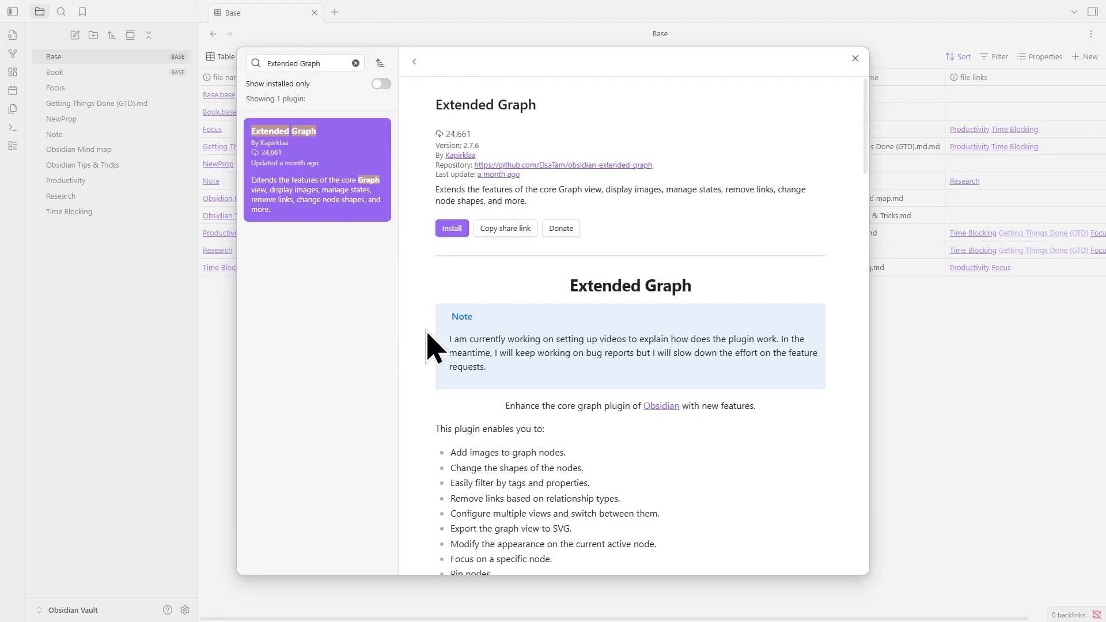
scroll(434, 348, down, 9)
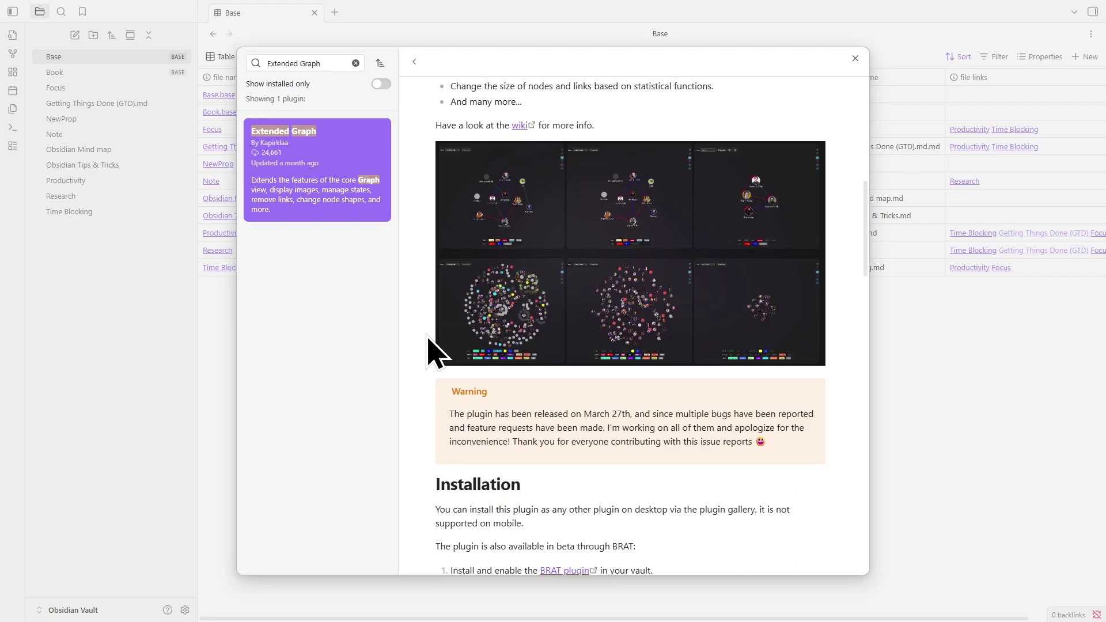
scroll(435, 346, up, 10)
click(460, 230)
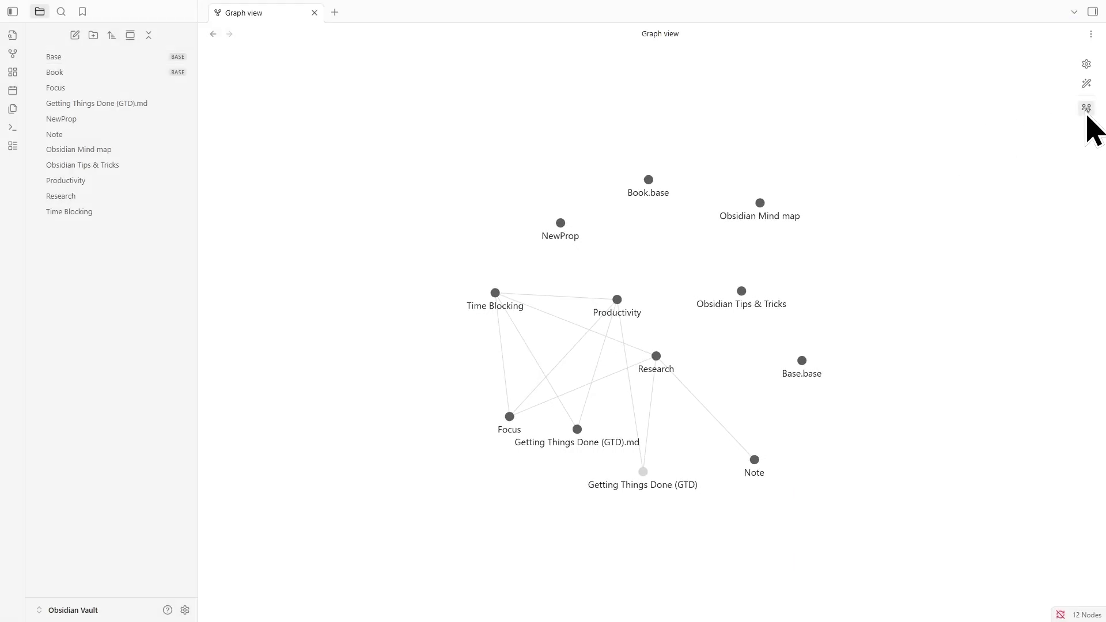
click(1086, 111)
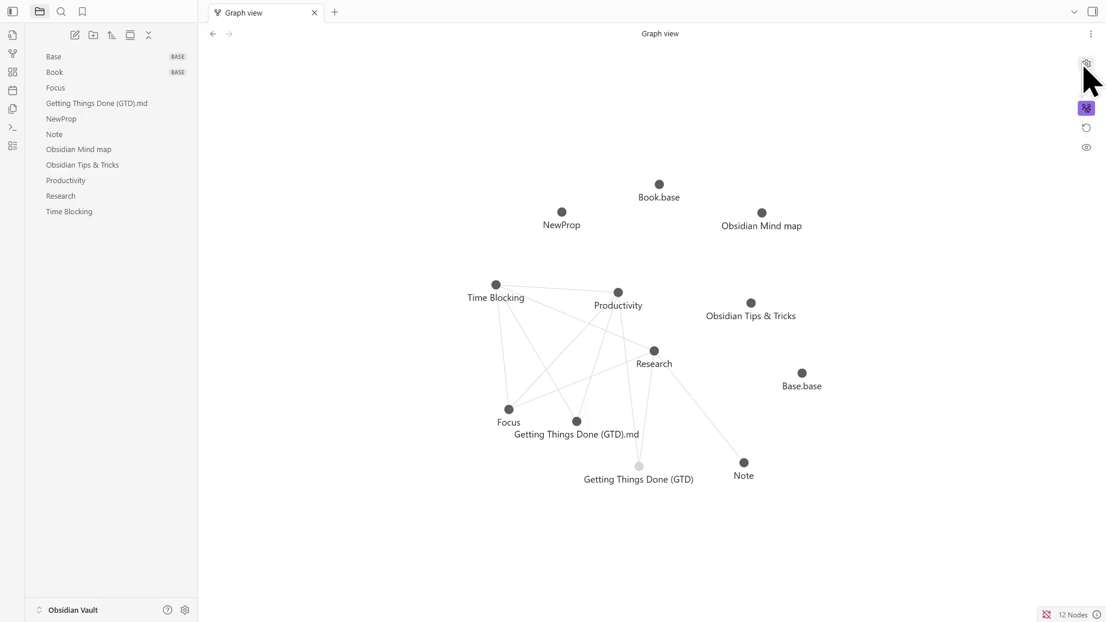
- Enlarge the graph nodes with the Display Node size slider and open the file:focus group's colour picker
click(1086, 64)
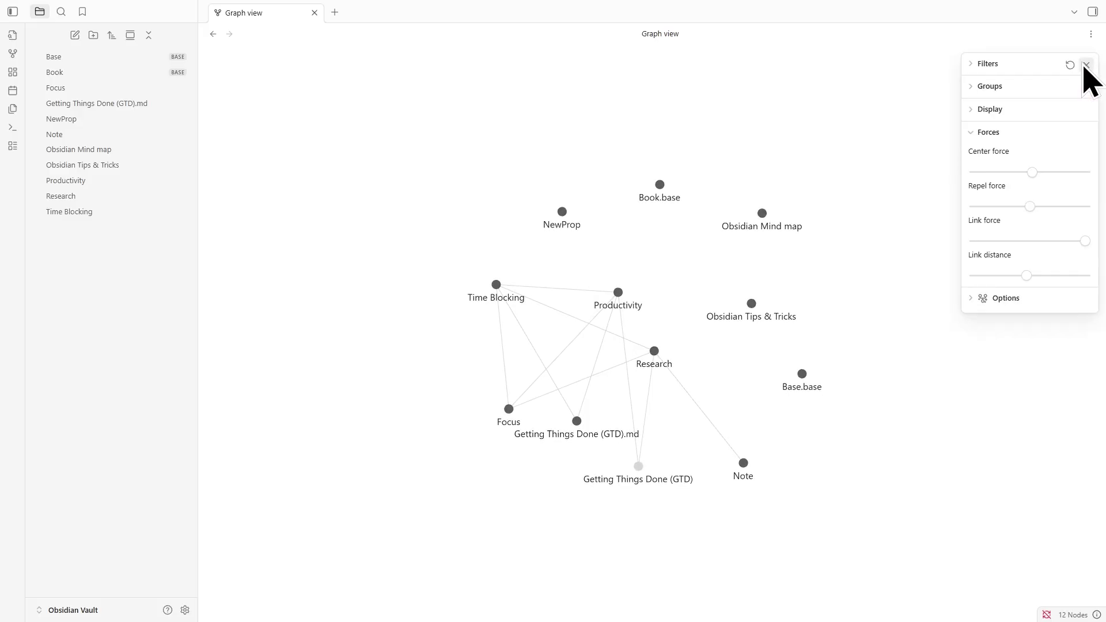
click(986, 109)
mouse_move(995, 202)
mouse_down()
mouse_move(1029, 205)
mouse_move(1006, 203)
mouse_up()
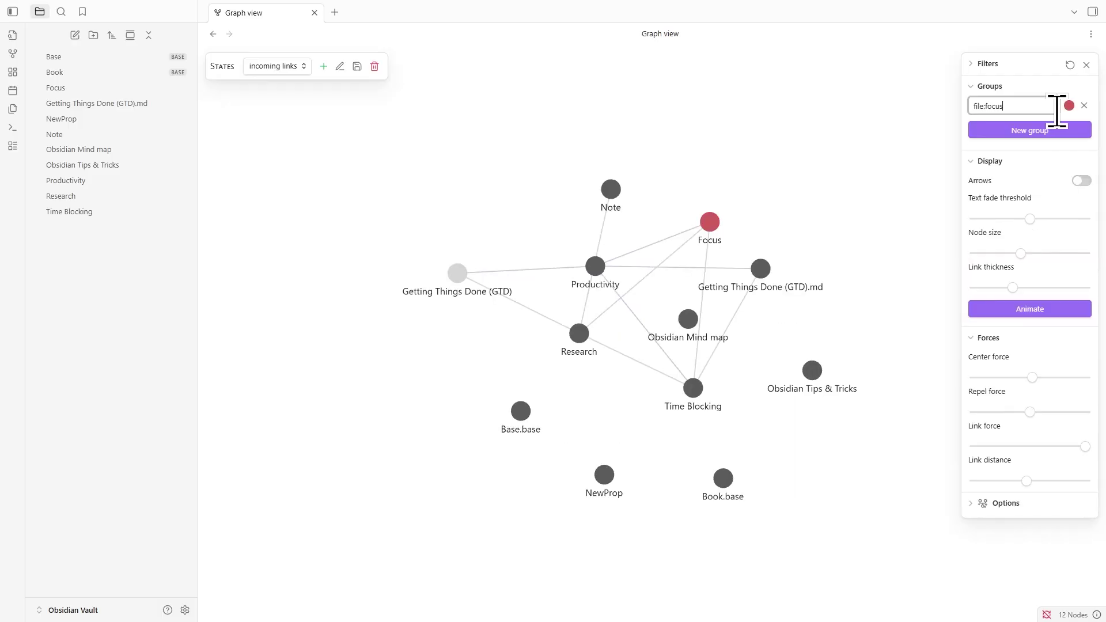
click(1069, 106)
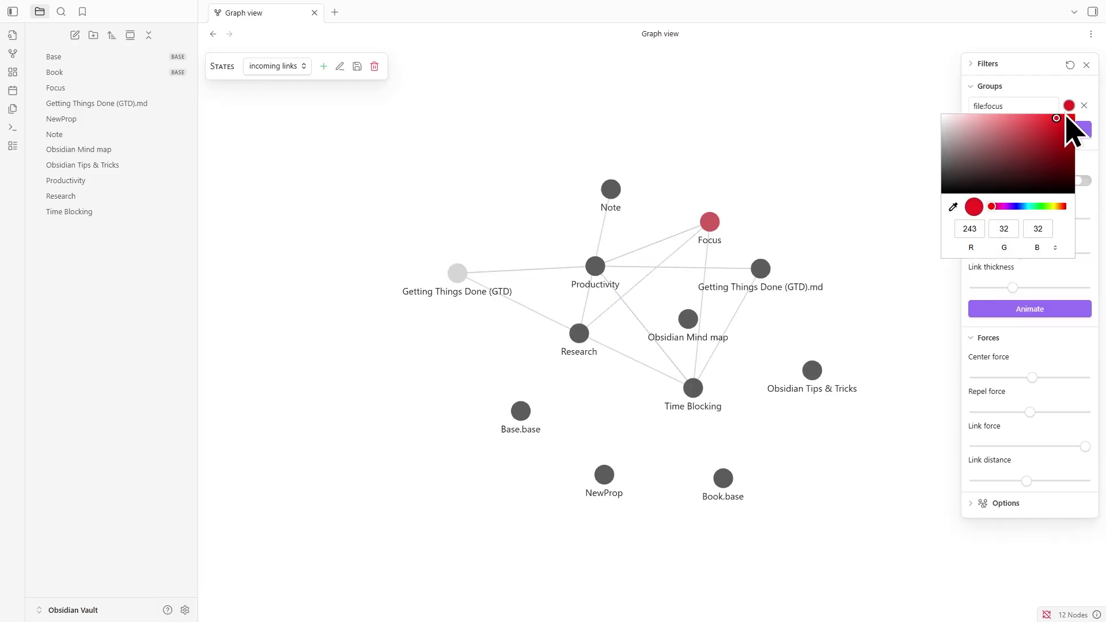
- Brighten the Focus group's red and add new colour groups for 'pro' and 'file:obsidian'
click(1070, 128)
click(1003, 127)
text(pro)
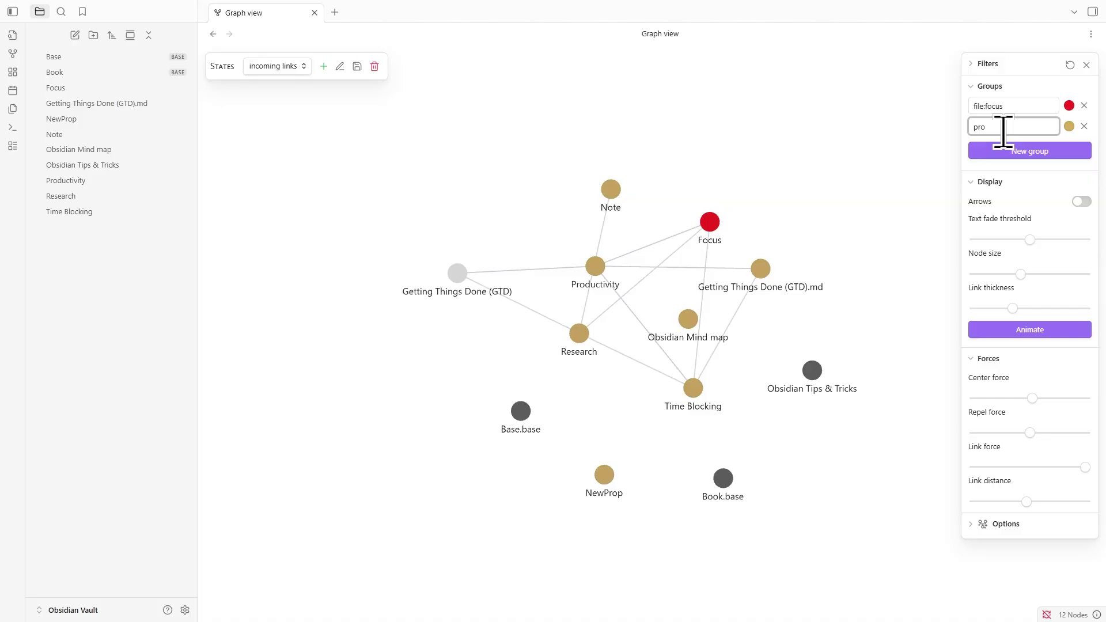
click(1013, 151)
text(file)
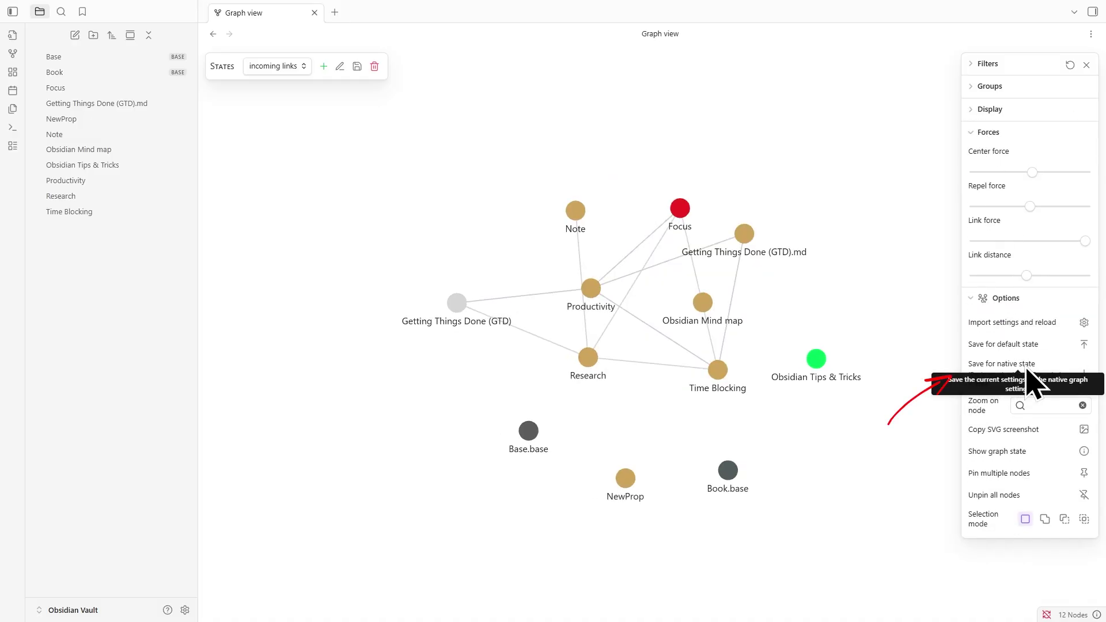
- Save the settings for the native graph, then switch between Default and incoming links states
click(1085, 375)
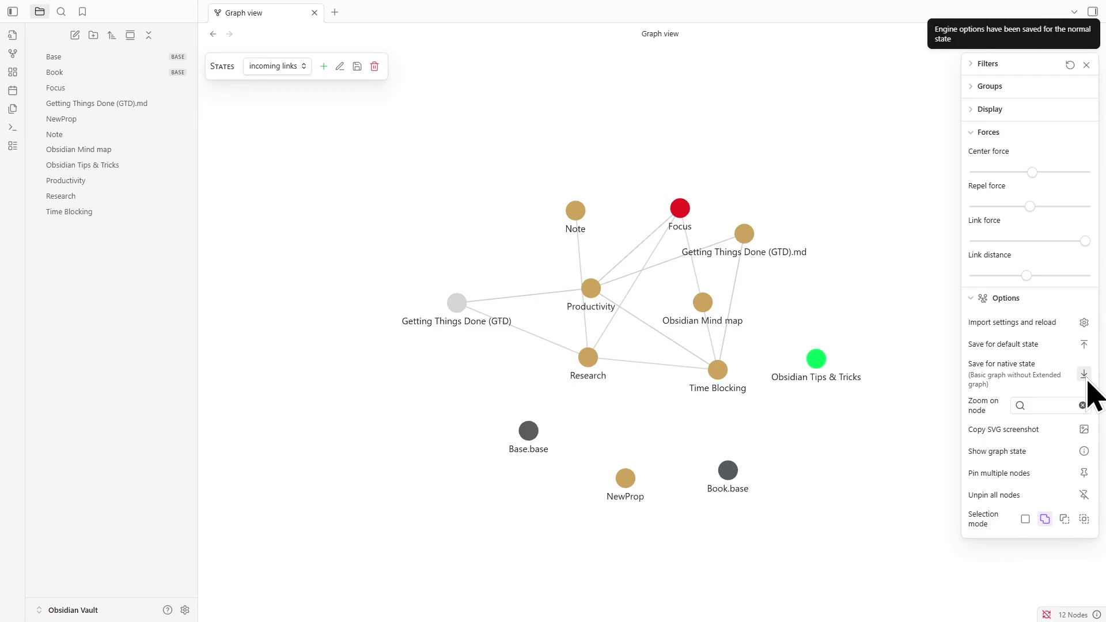
click(303, 71)
click(302, 84)
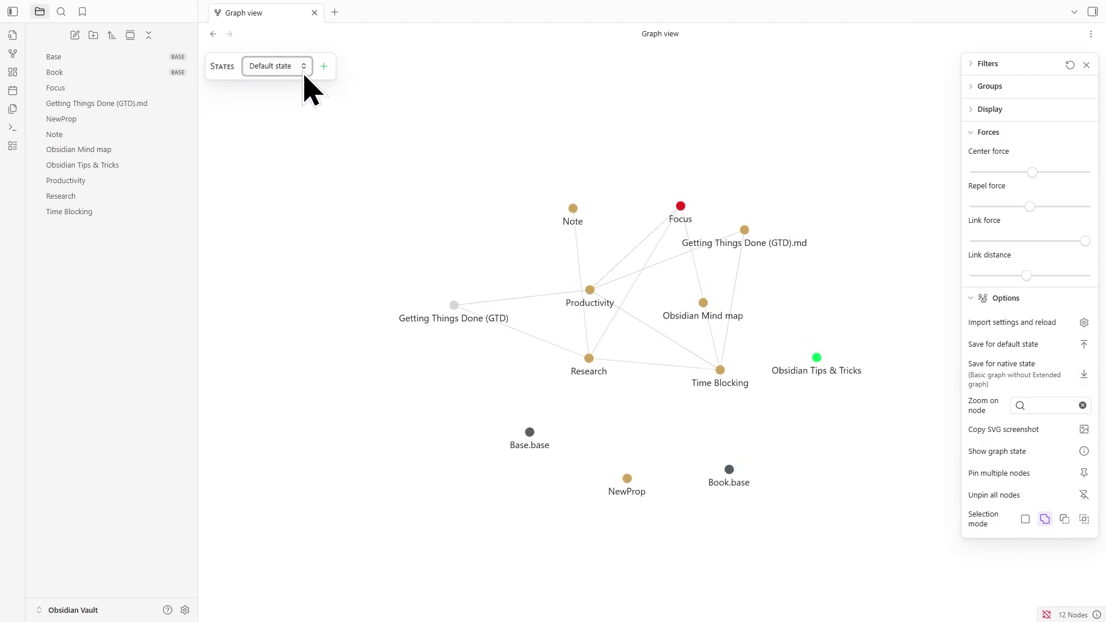
click(305, 74)
click(297, 95)
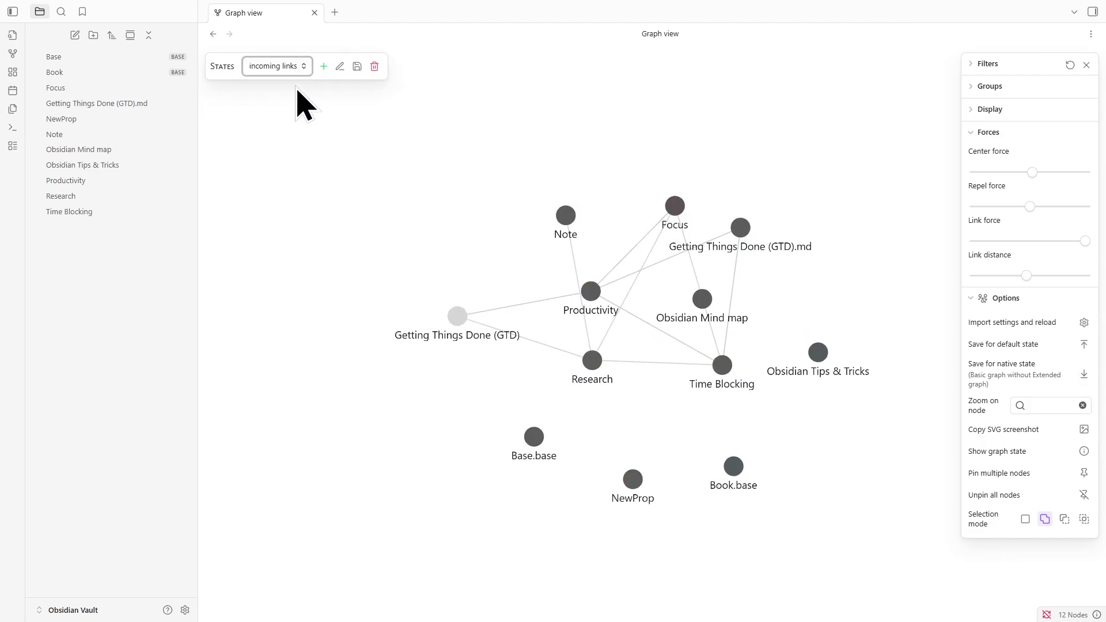
- Toggle the graph states again, ending on incoming links, and drag the GTD node upward
click(304, 70)
click(299, 84)
click(295, 71)
click(297, 96)
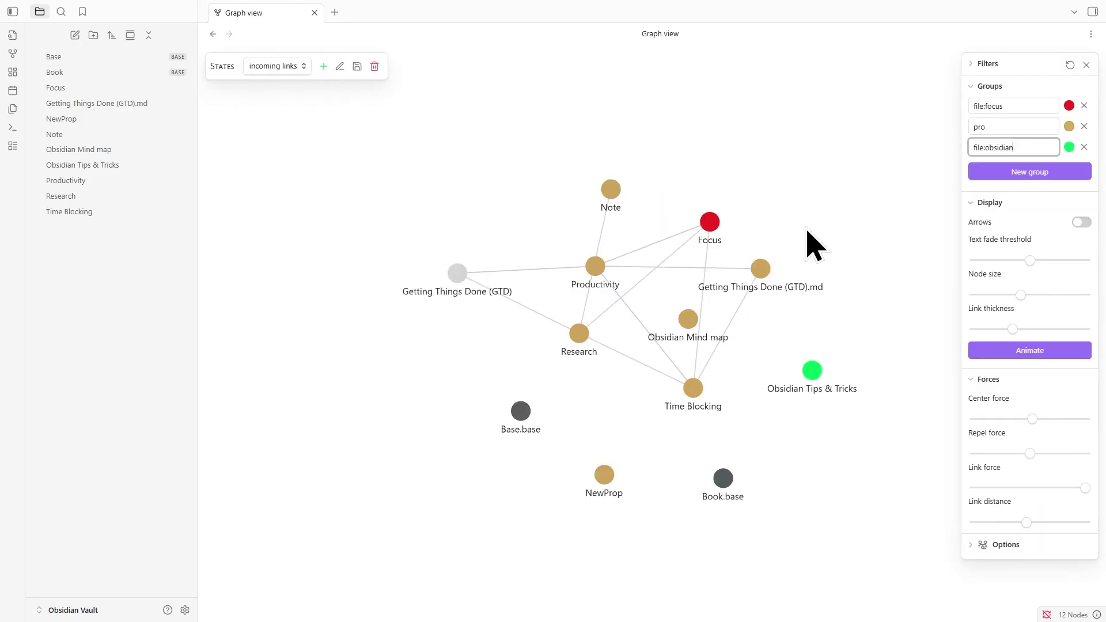
drag(756, 278, 760, 234)
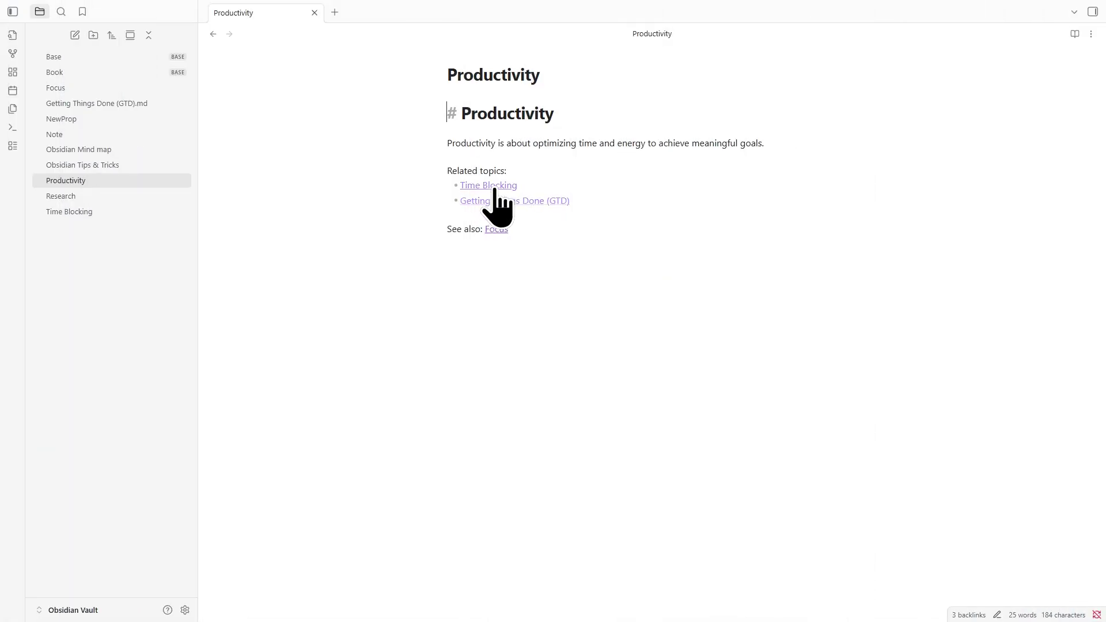
- Create the missing Getting Things Done (GTD) note from its unresolved link
click(494, 187)
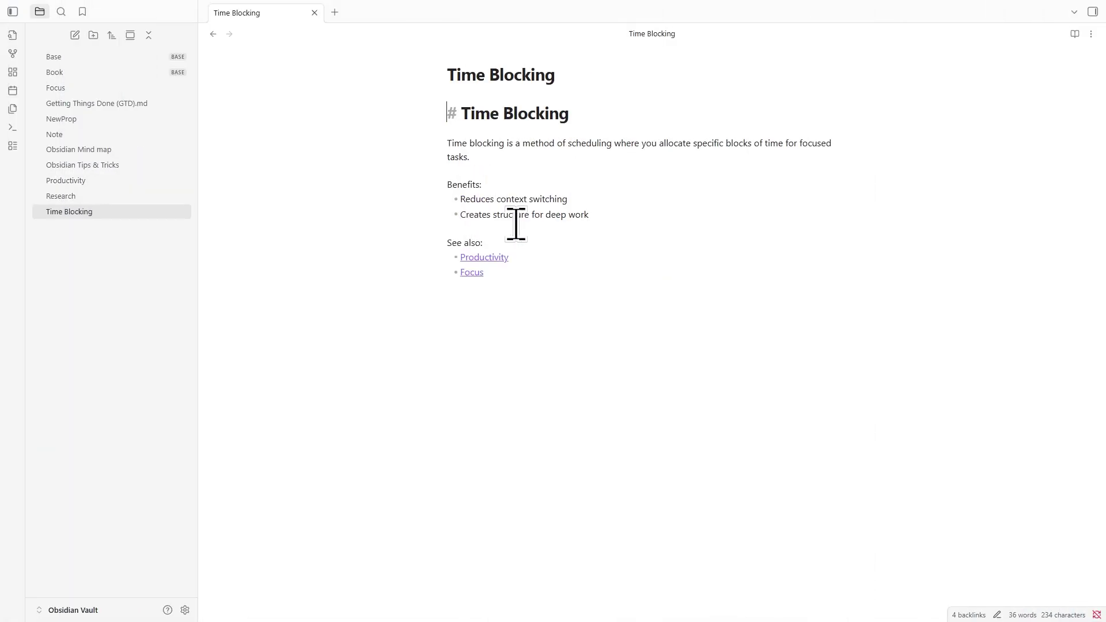
click(489, 259)
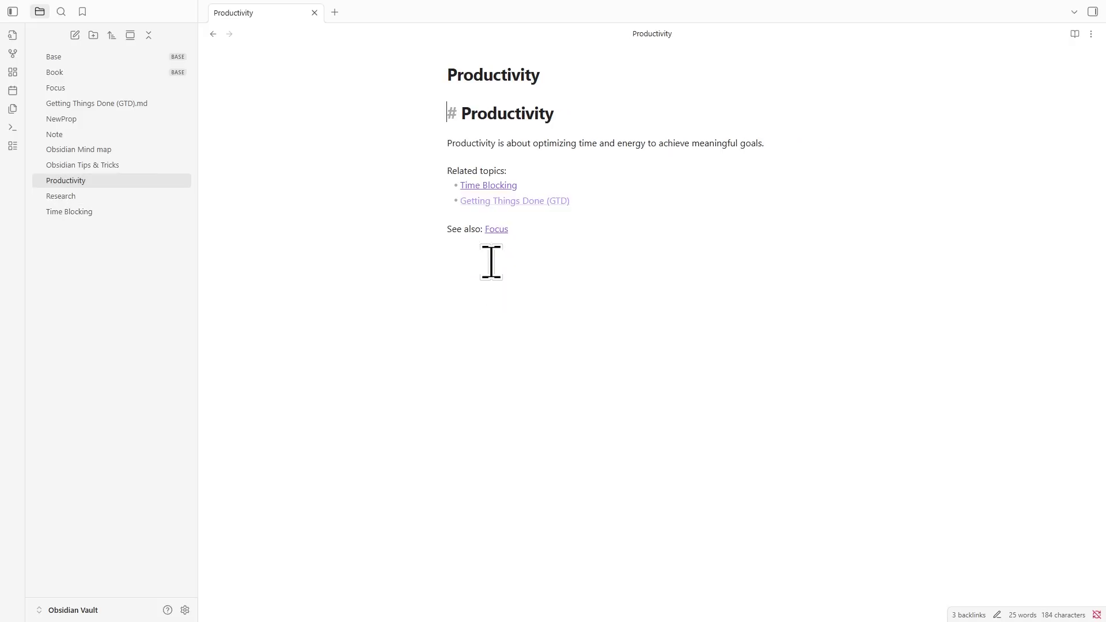
click(501, 199)
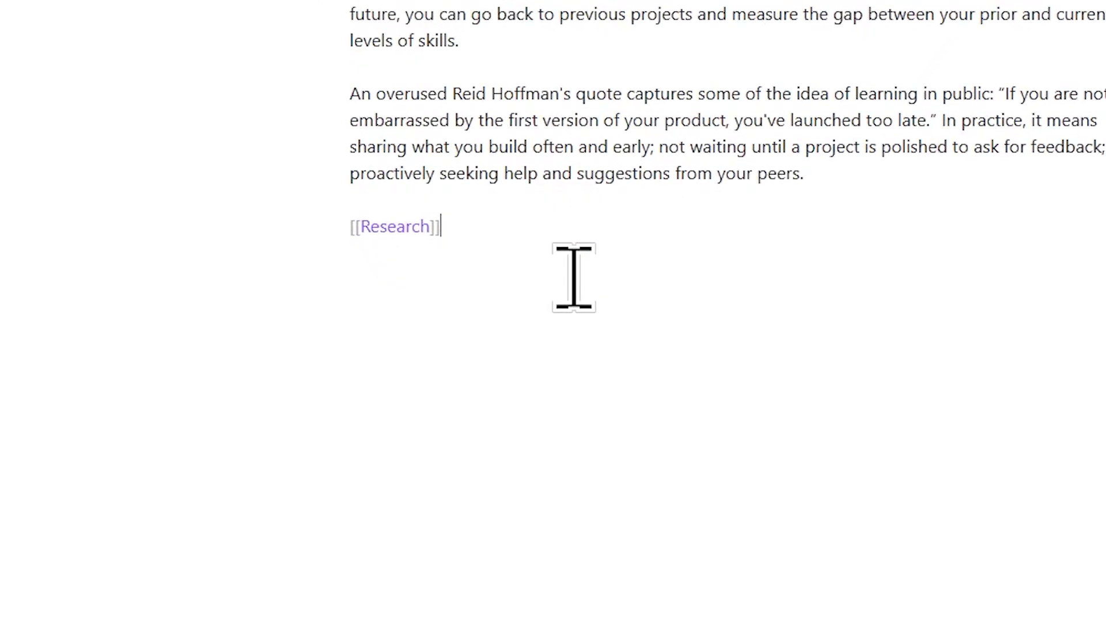
- Add a supports:: link to Getting Things Done (GTD) on a new line below [[Research]] in Note
key(Return)
key(Return)
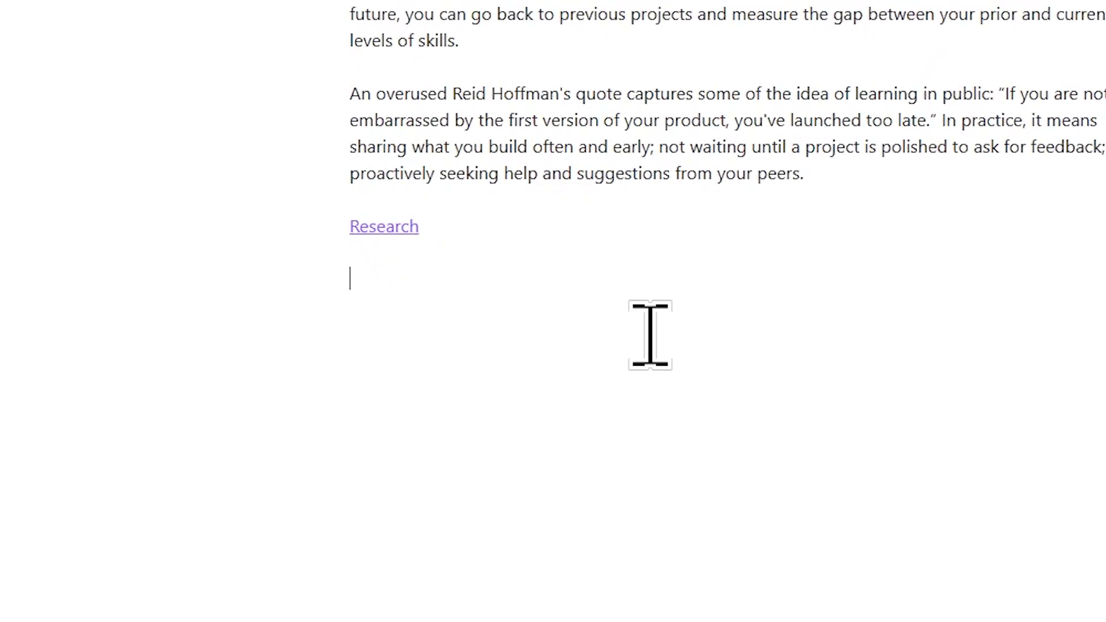
text([supports:: [[Getting Things Done (GTD)])
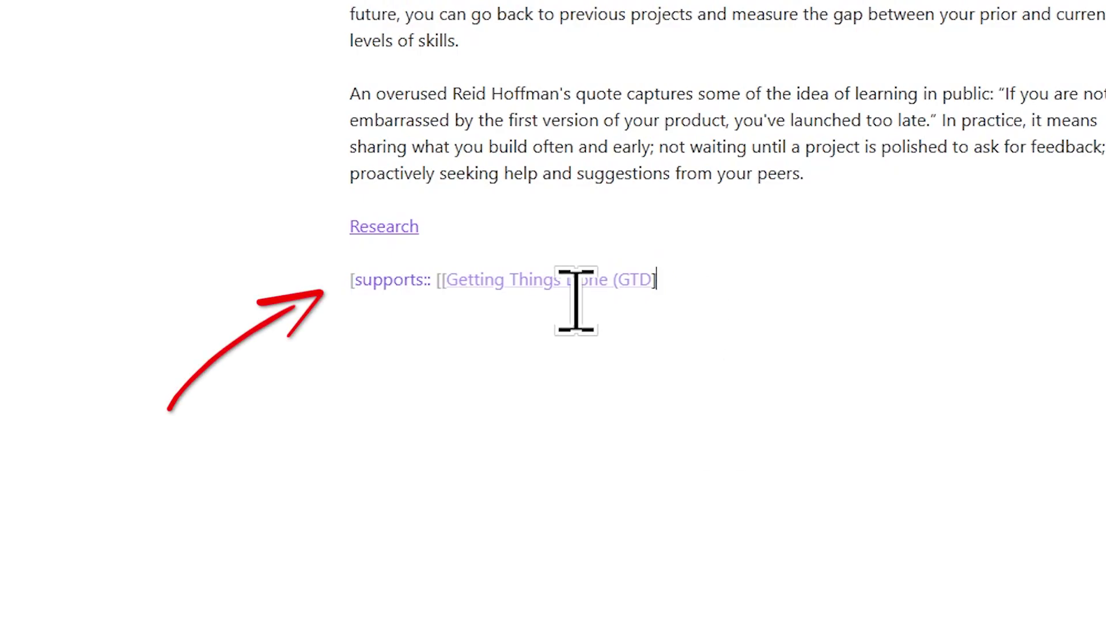
key(Return)
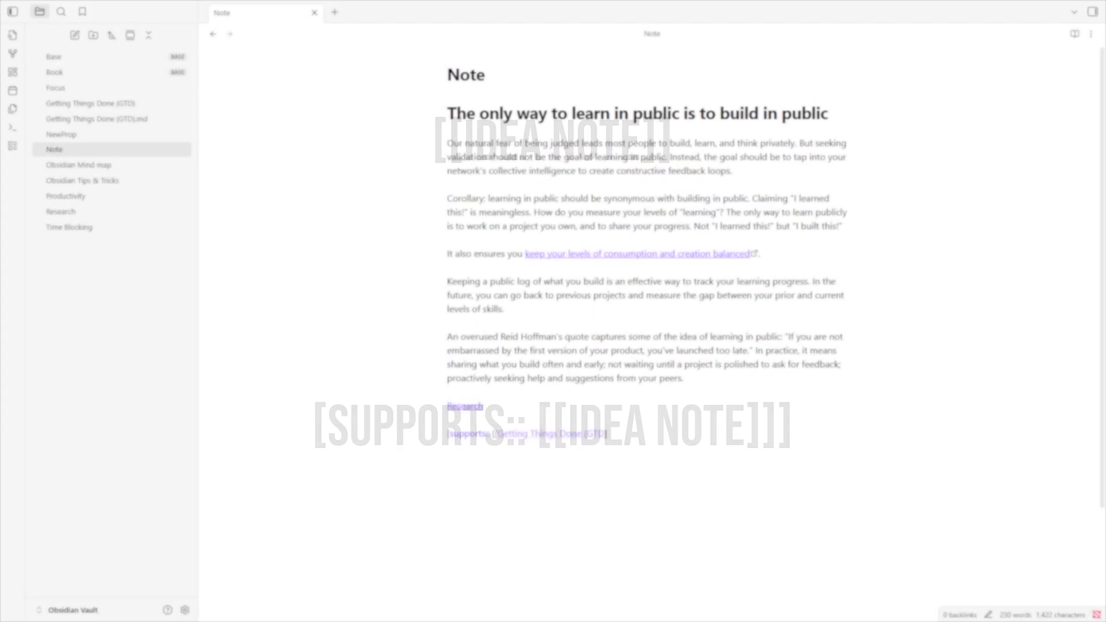
- Close the graph force settings, reposition the 13-note graph, and return to it after opening Note
click(13, 53)
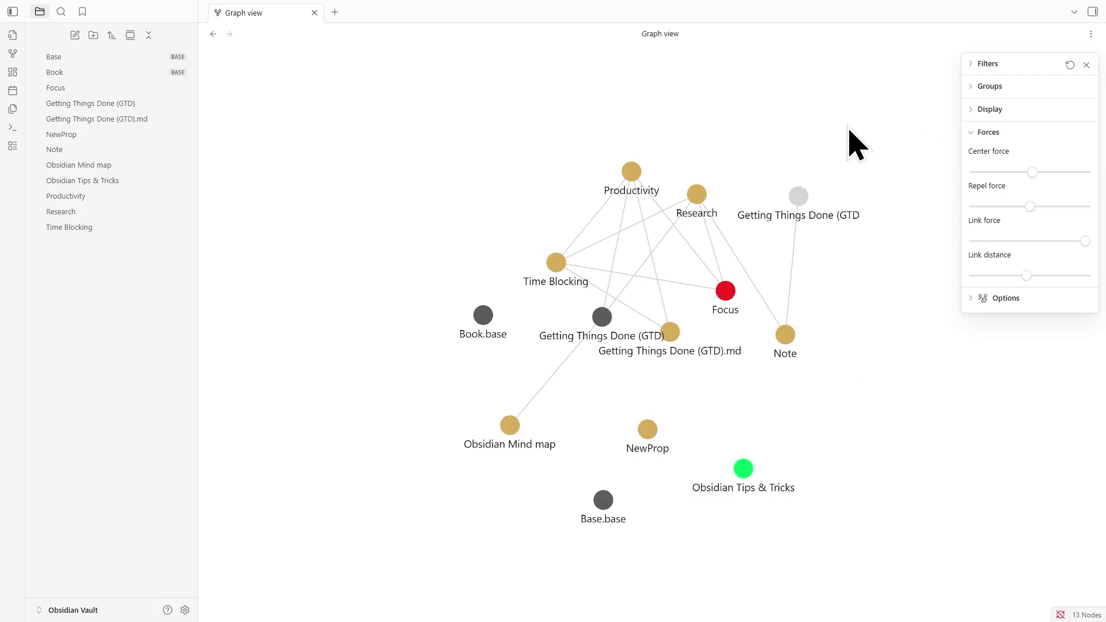
click(1086, 64)
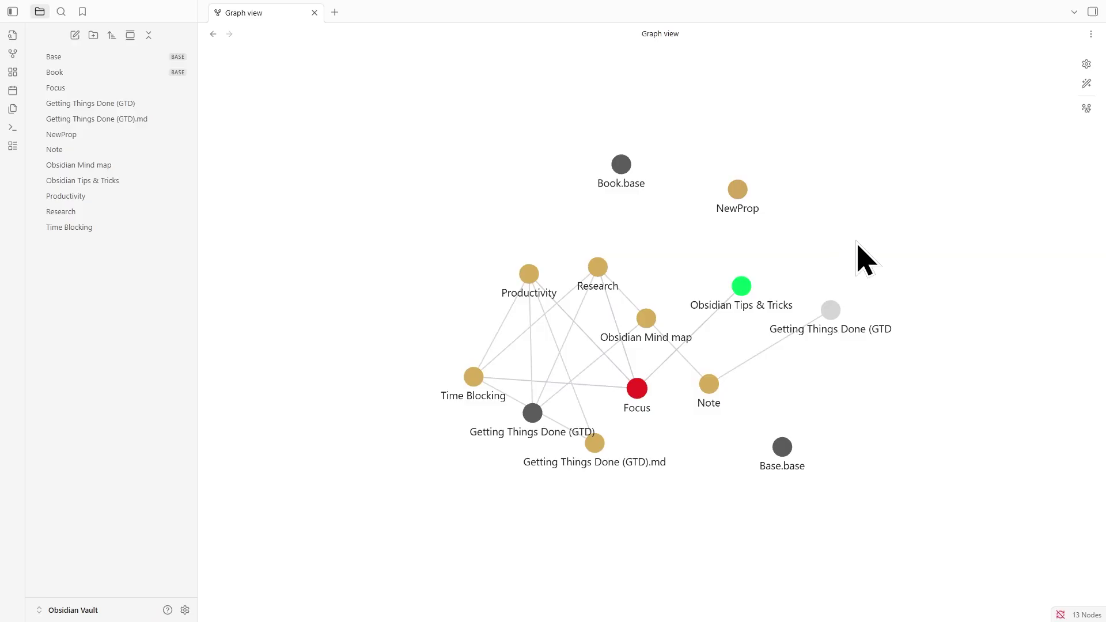
drag(861, 257, 841, 225)
scroll(829, 254, up, 5)
scroll(786, 251, down, 5)
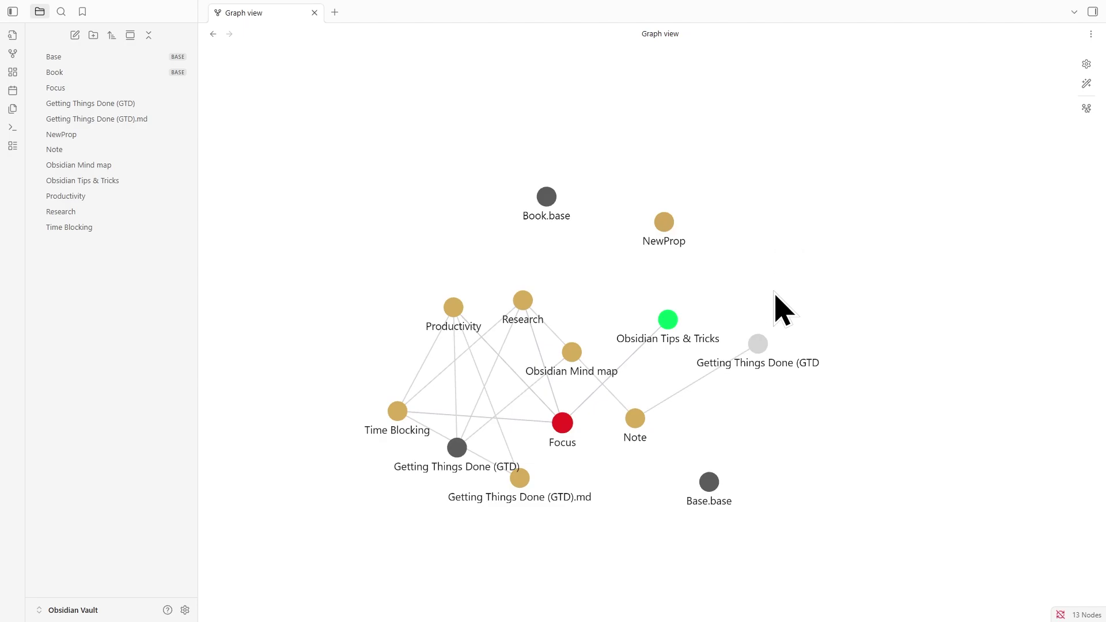
drag(775, 301, 812, 259)
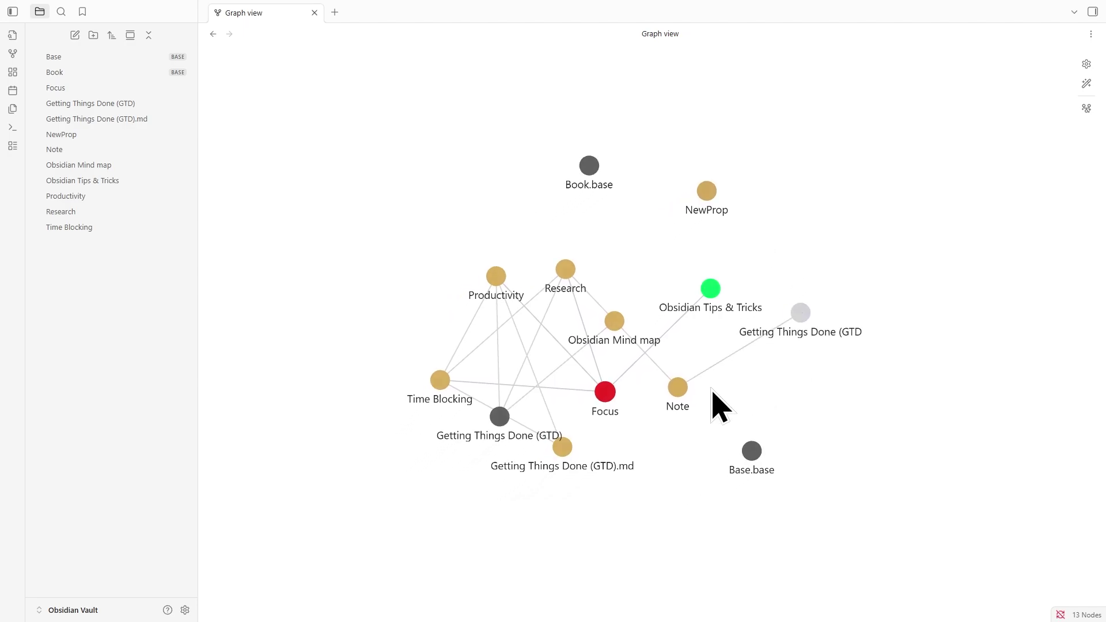
click(678, 389)
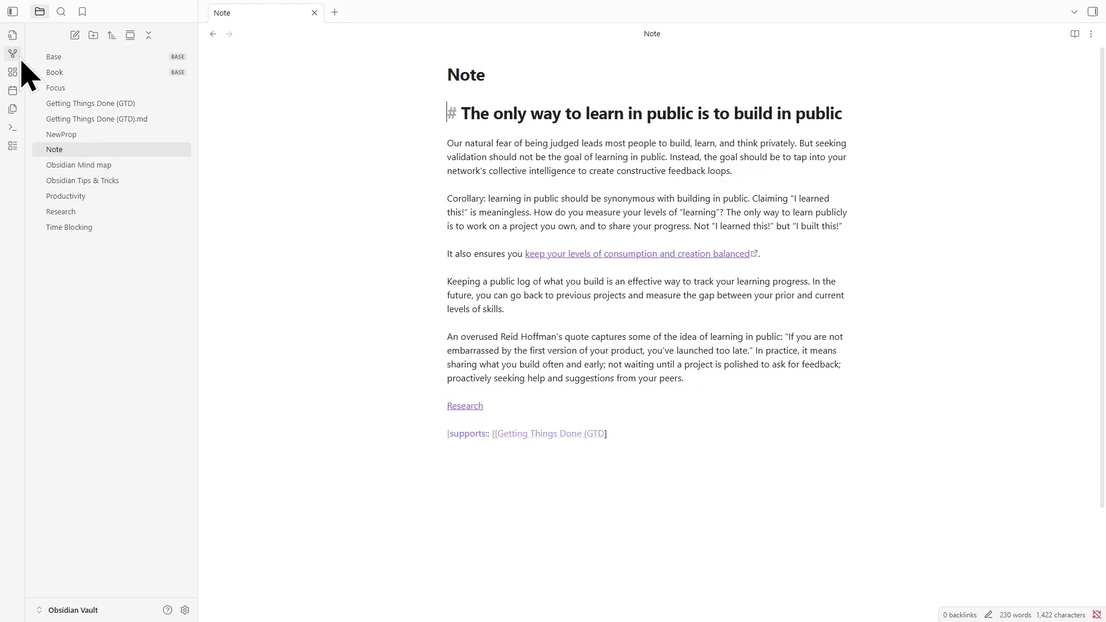
click(13, 53)
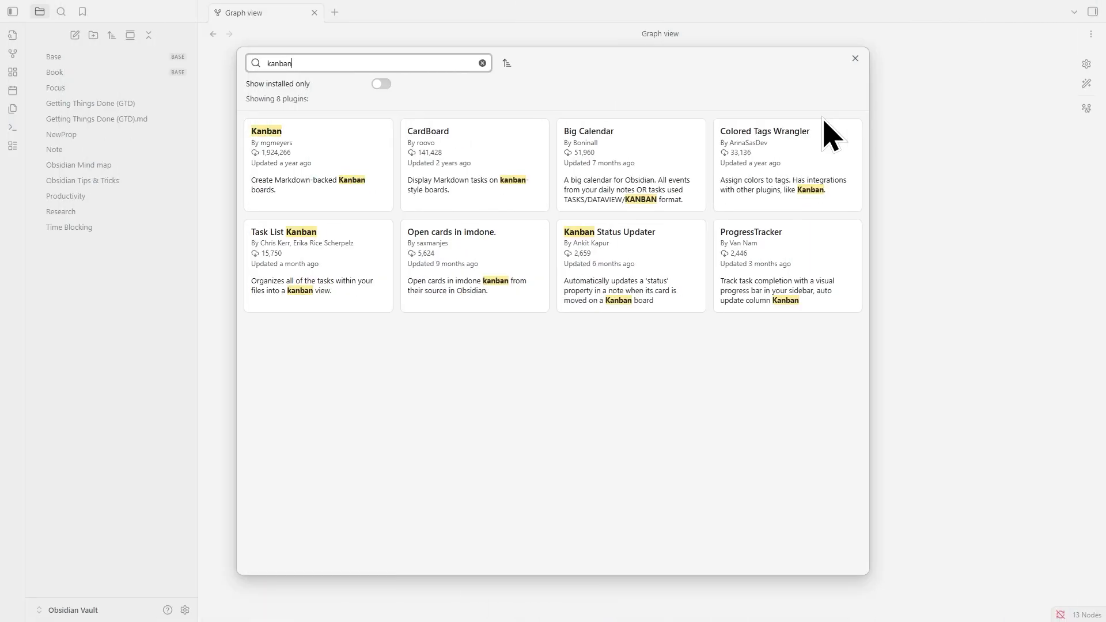
- Look over the Kanban plugin's details, then install Kanban Status Updater
click(346, 161)
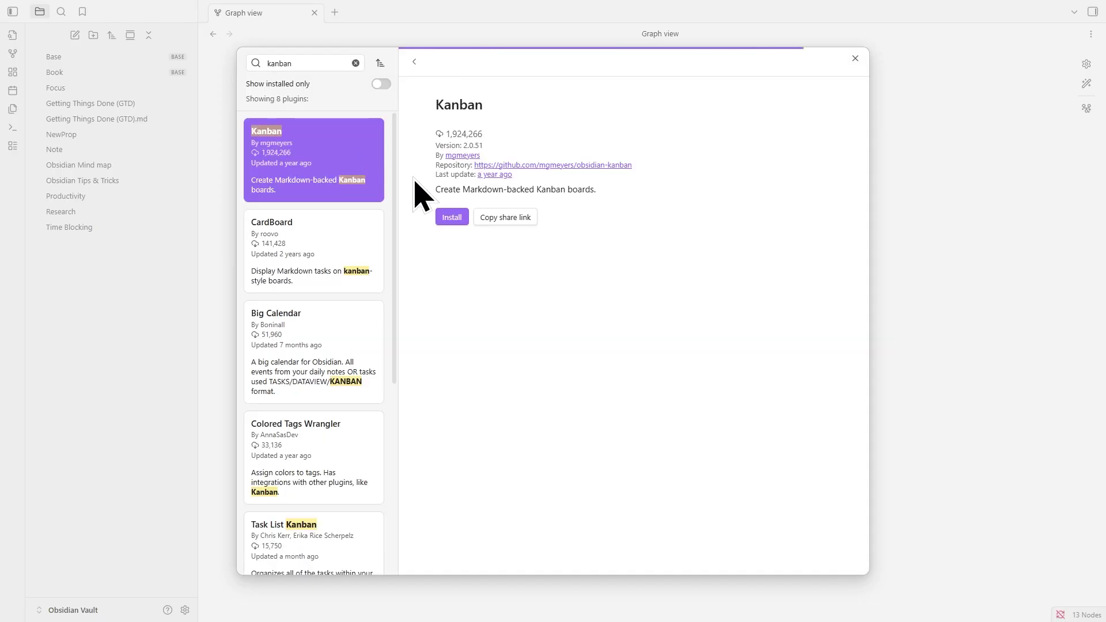
scroll(419, 206, down, 4)
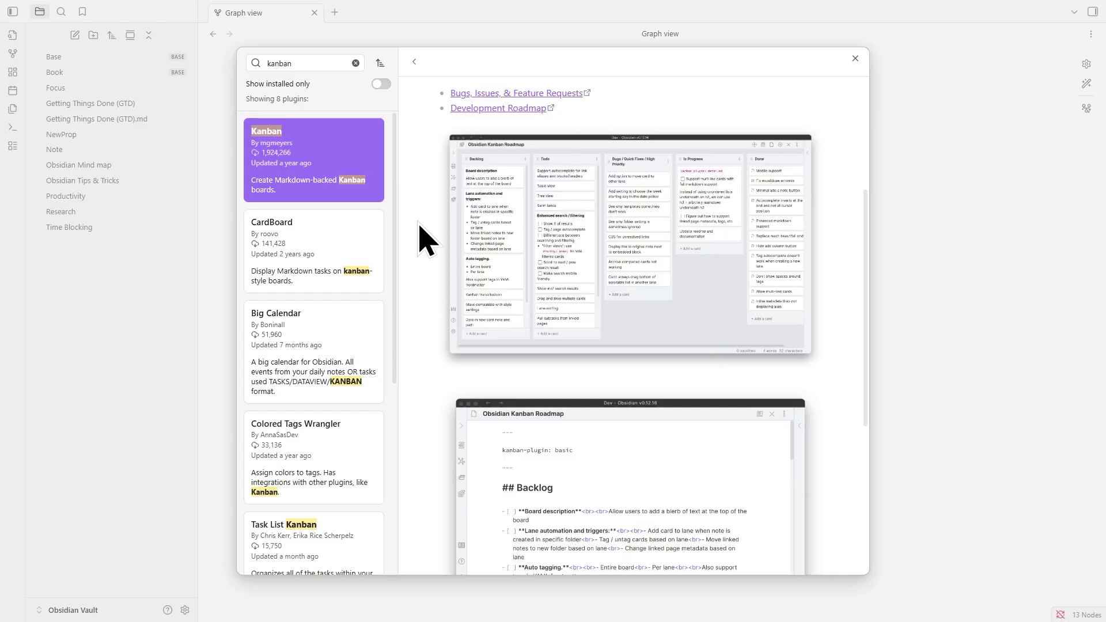
scroll(422, 228, down, 1)
scroll(429, 243, down, 4)
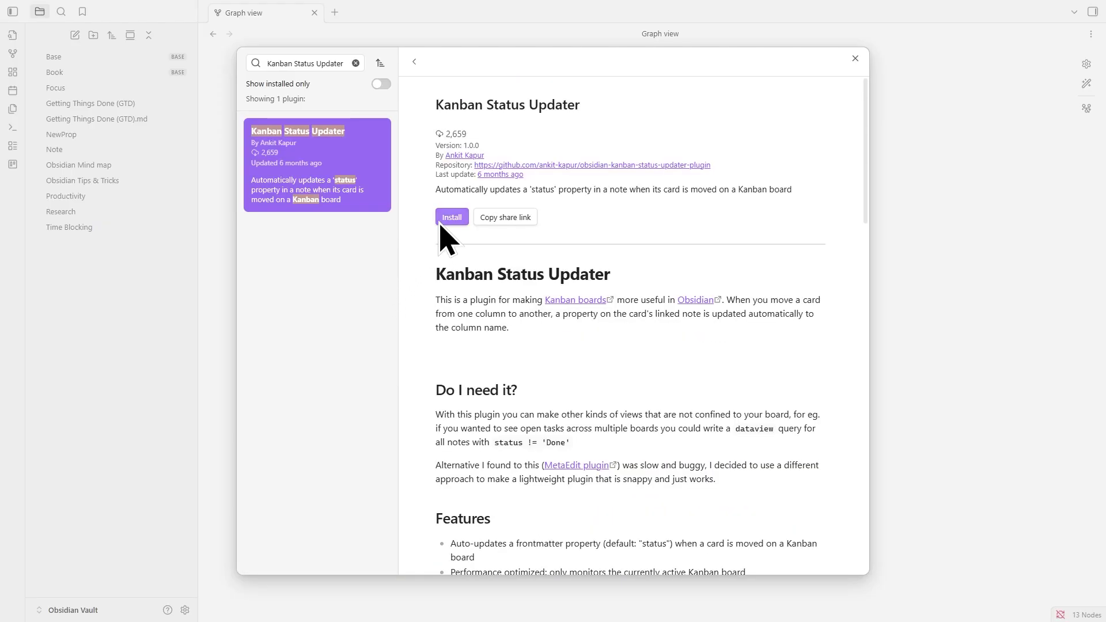
click(443, 217)
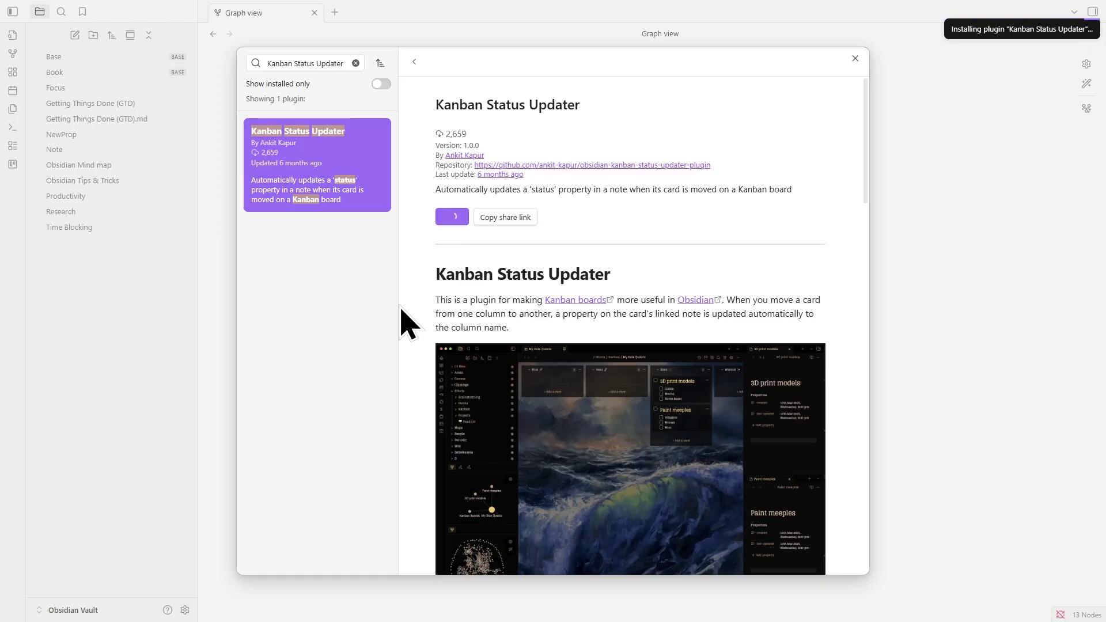
scroll(414, 334, down, 1)
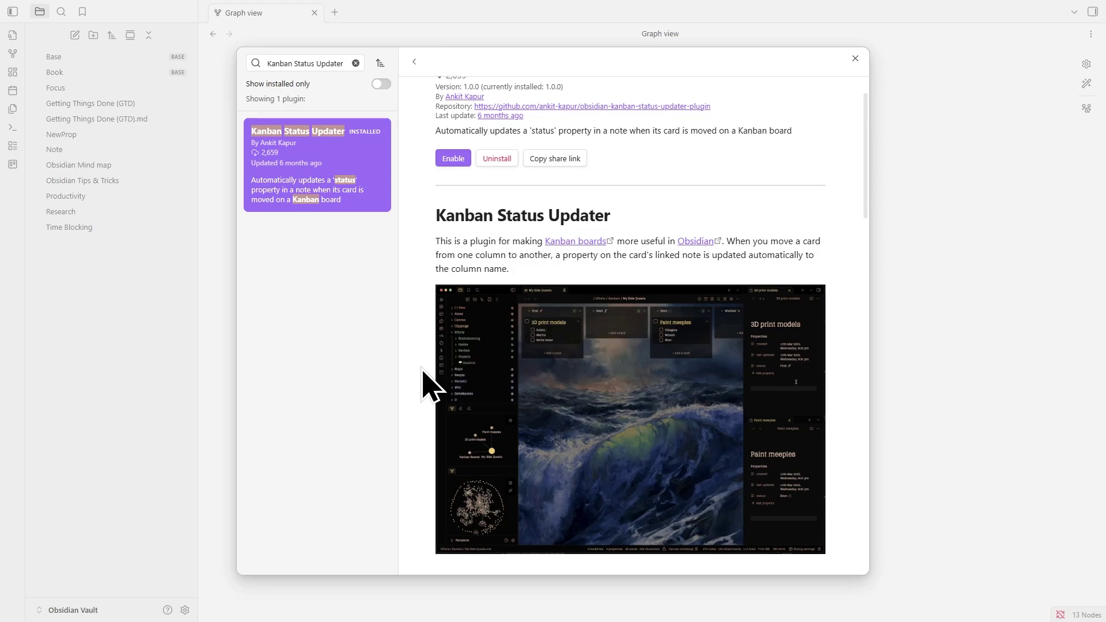
- Add To Do and In Progress lists to the new Kanban board
text(To)
text( Do)
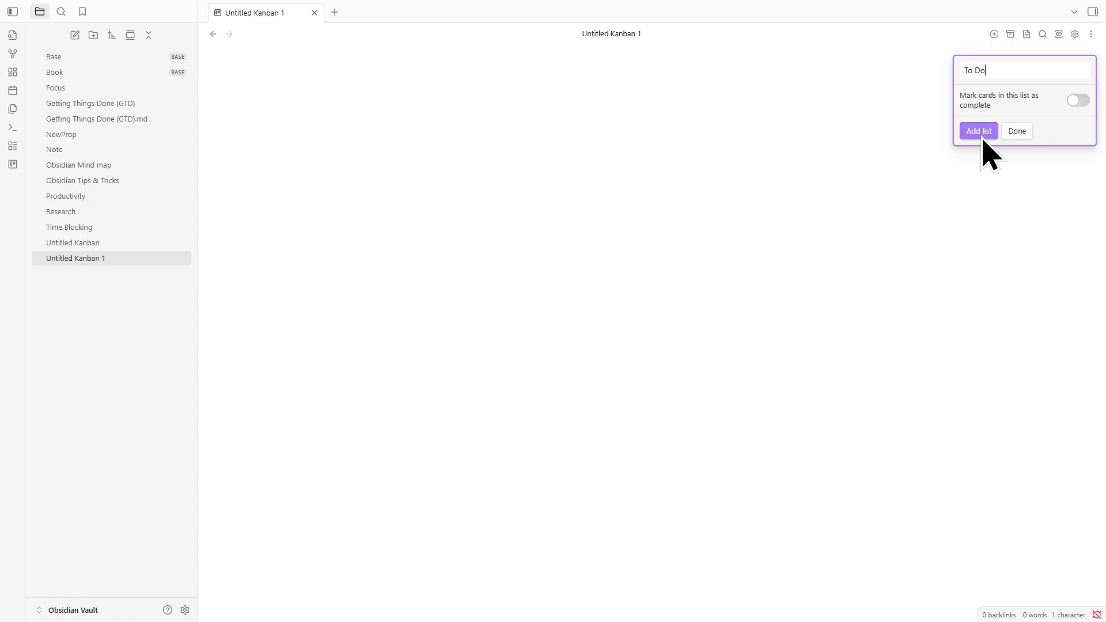
click(979, 130)
text(**In Progress**)
click(1056, 76)
key(BackSpace)
key(BackSpace)
key(Home)
key(Delete)
key(Delete)
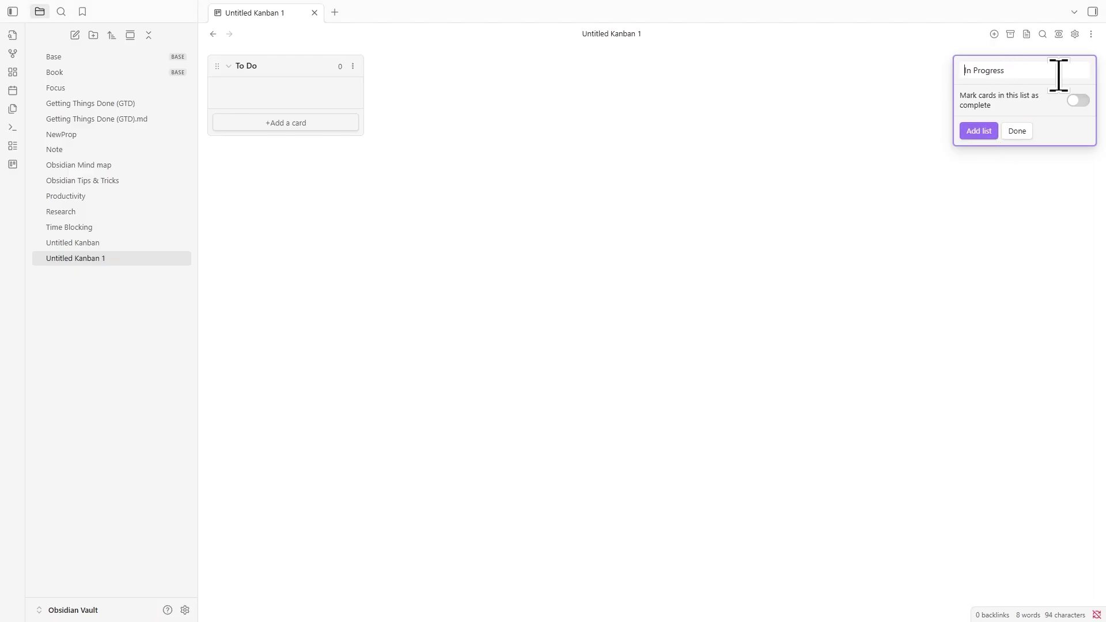
- Delete the stray unnamed third list from the board
click(974, 133)
click(974, 133)
click(678, 66)
mouse_move(704, 196)
click(718, 166)
- Add a Done list that marks its cards as complete
click(993, 34)
text(Done)
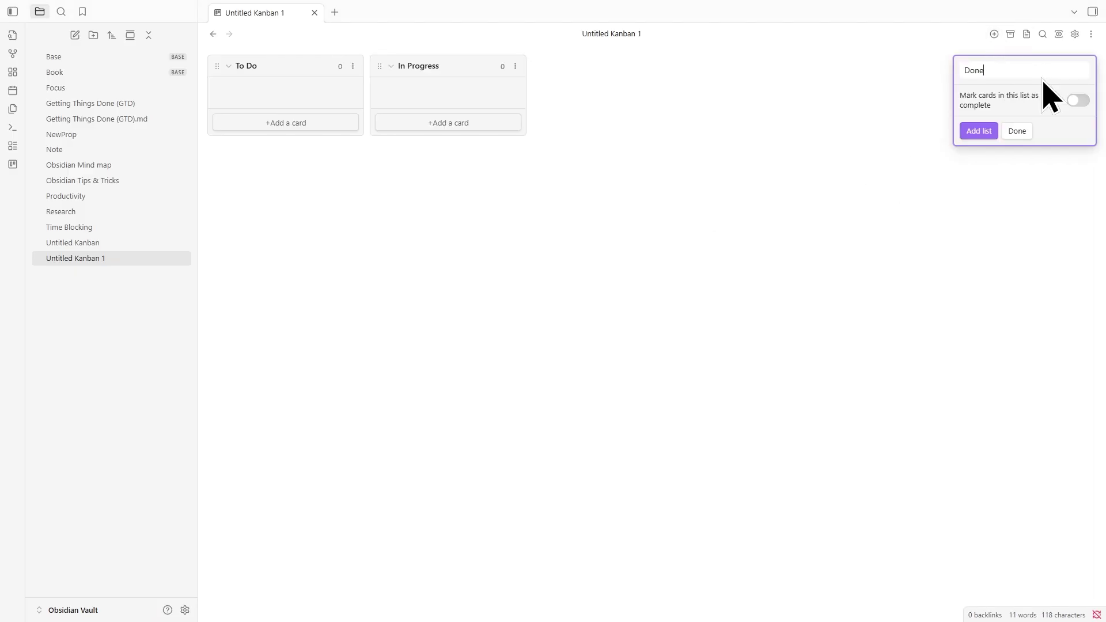
click(1077, 100)
click(978, 130)
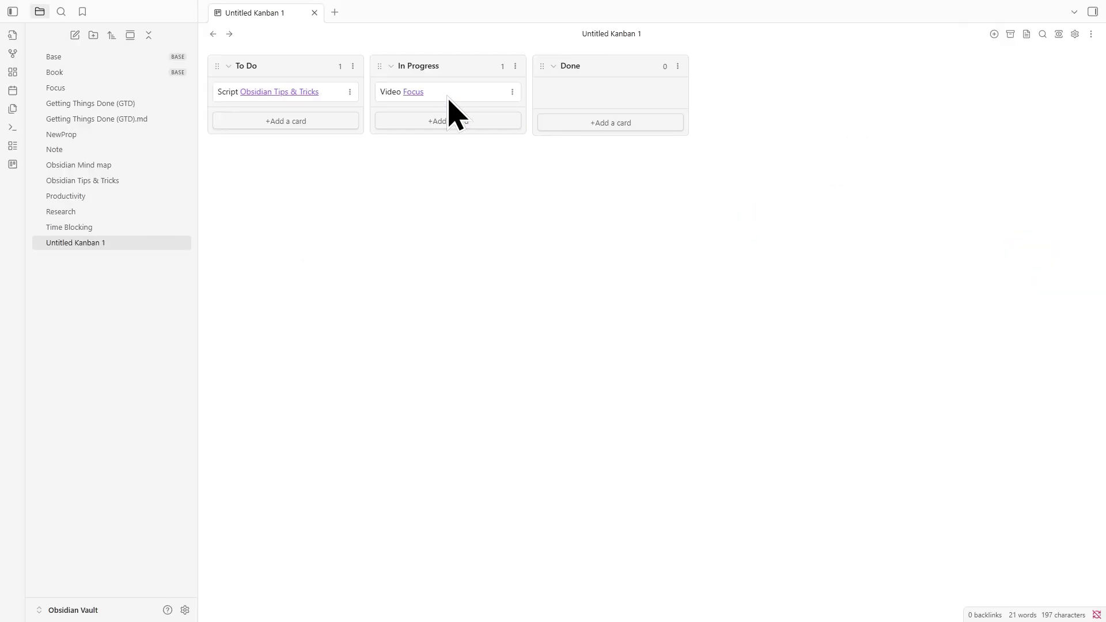
- Drag the Video Focus card into Done and open the Focus note to verify its status
drag(448, 94, 592, 104)
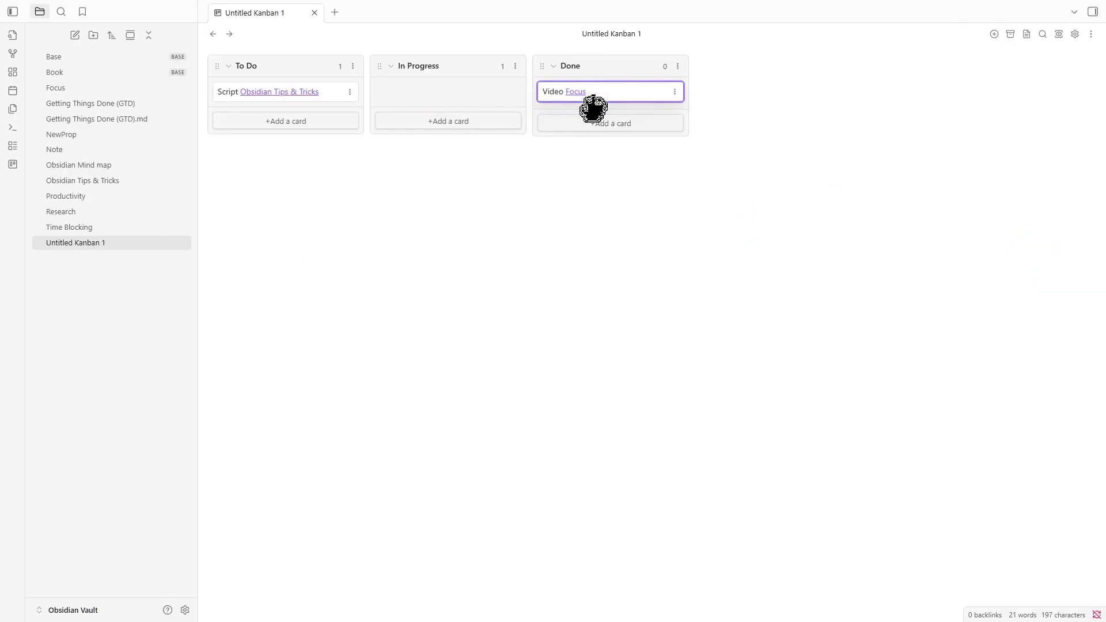
click(580, 93)
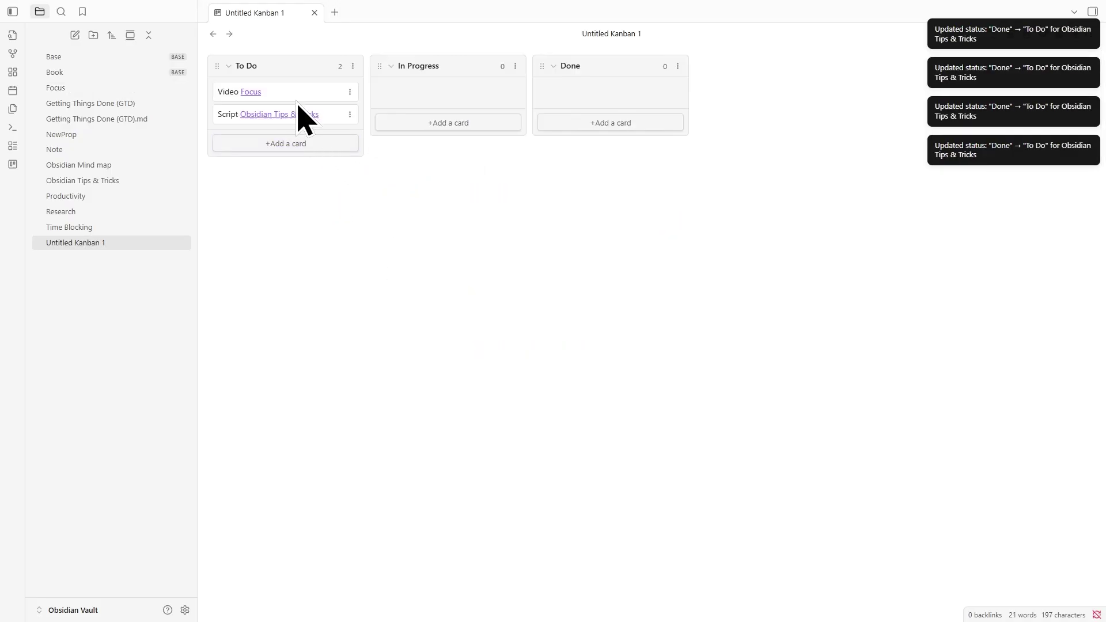
drag(297, 98, 611, 113)
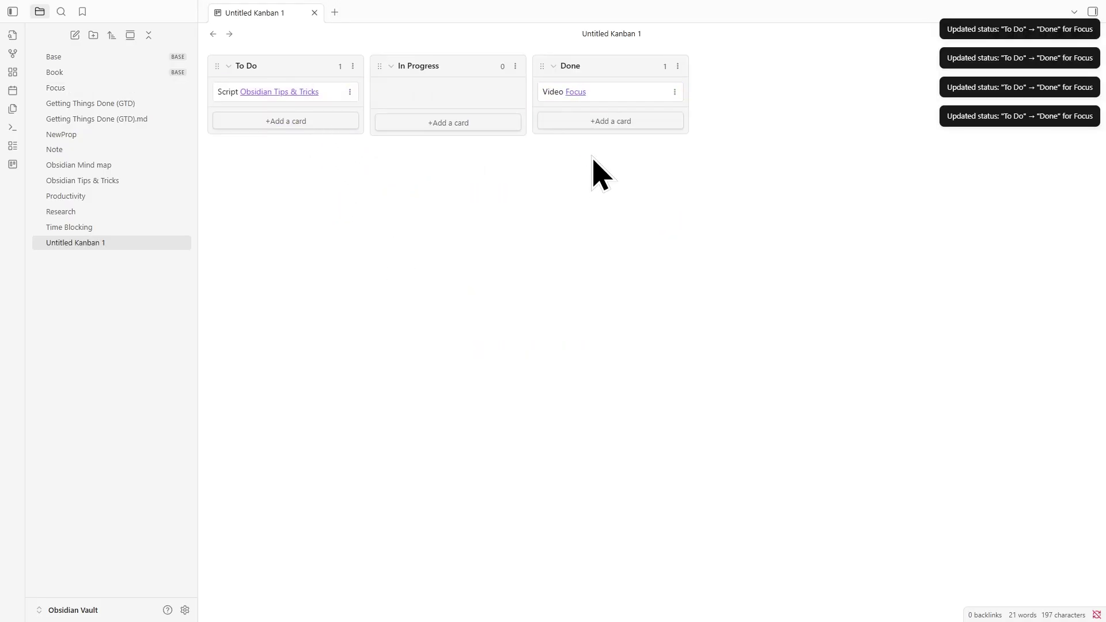
click(575, 93)
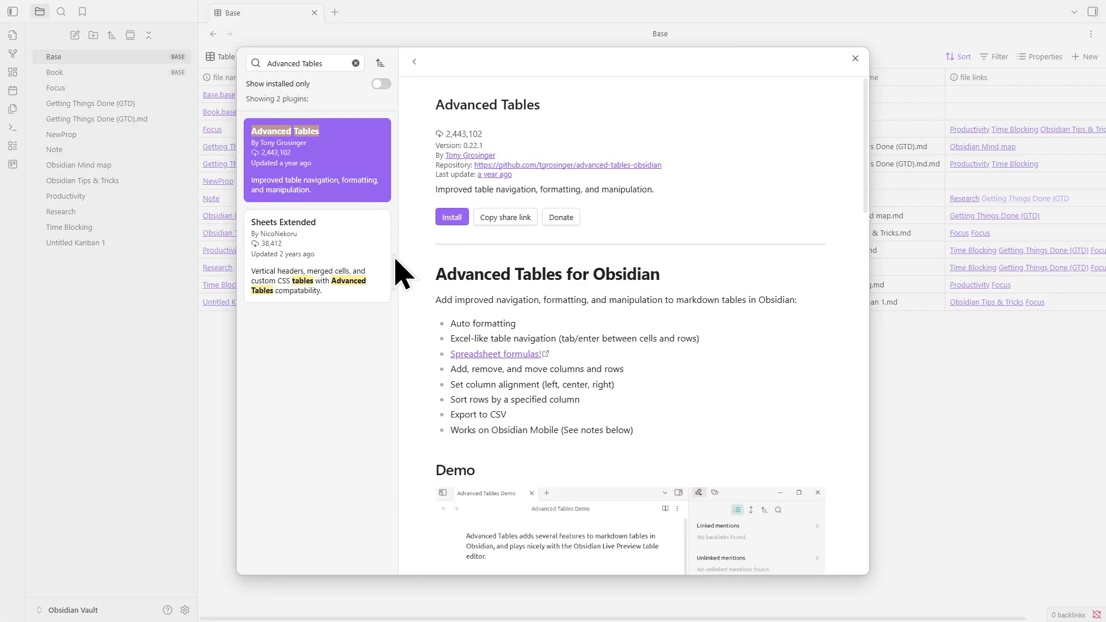
- Scroll through the Advanced Tables plugin page
scroll(403, 285, down, 5)
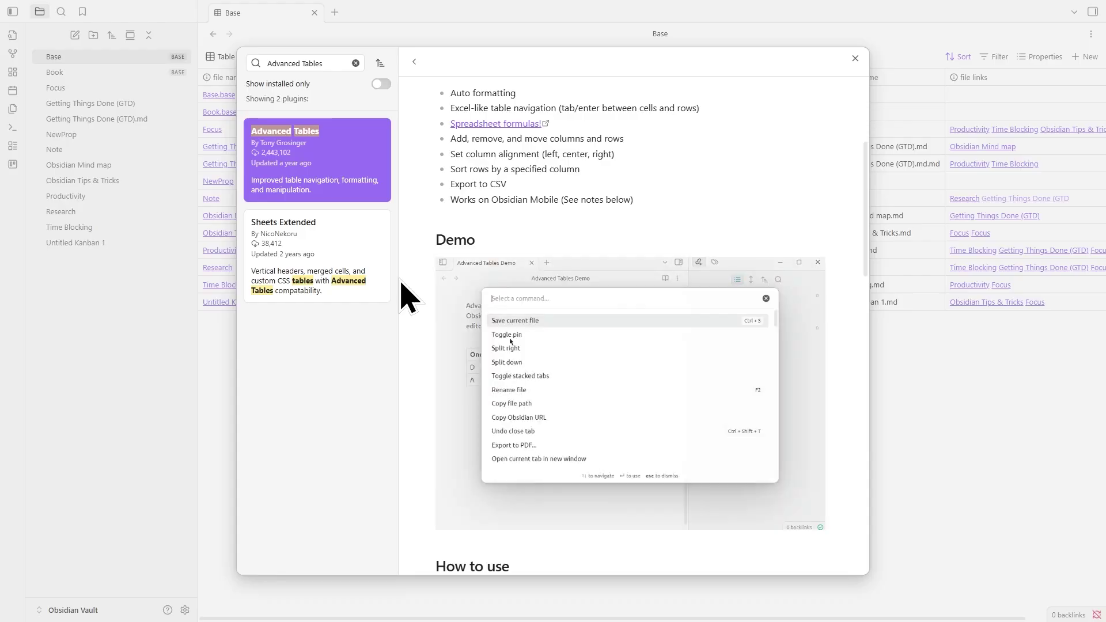
scroll(402, 283, down, 1)
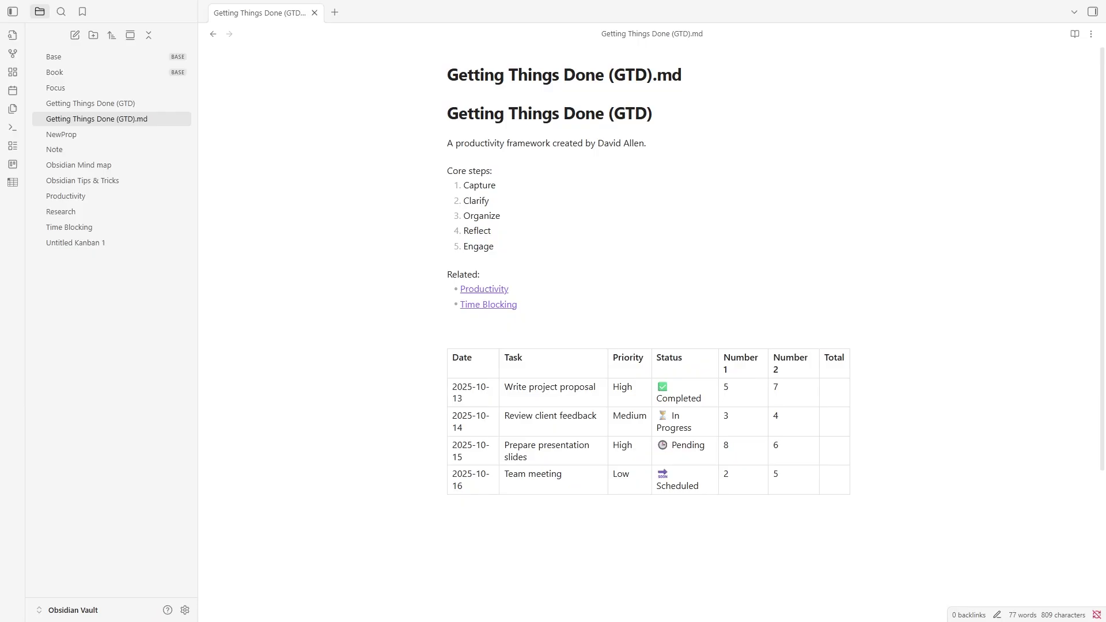
- Add empty rows beneath the GTD task table and show the Advanced Tables sidebar
click(661, 533)
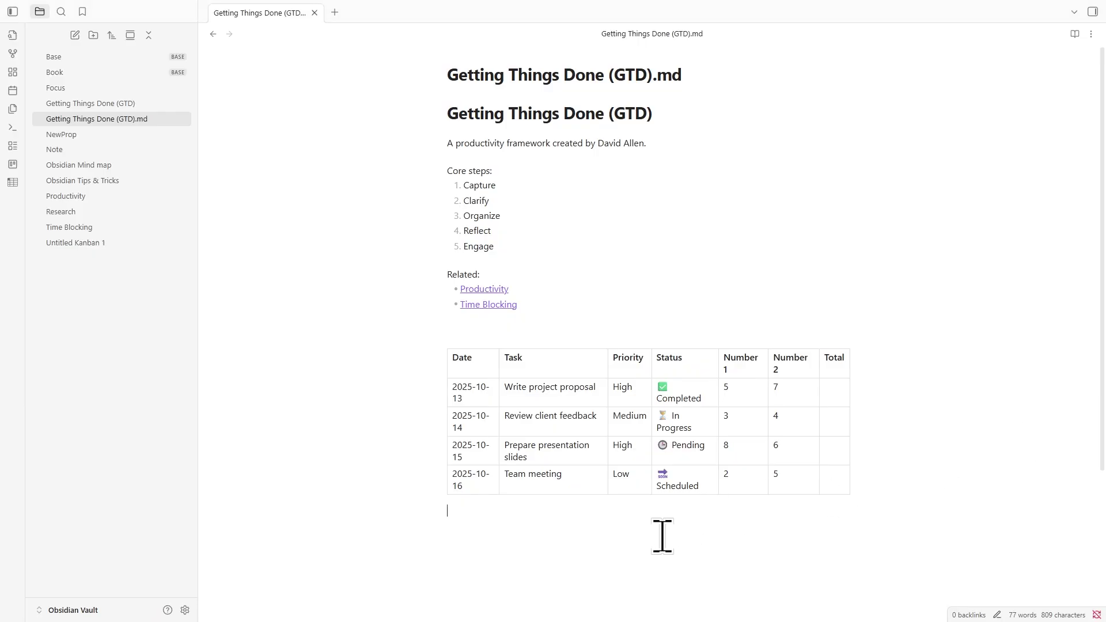
key(Return)
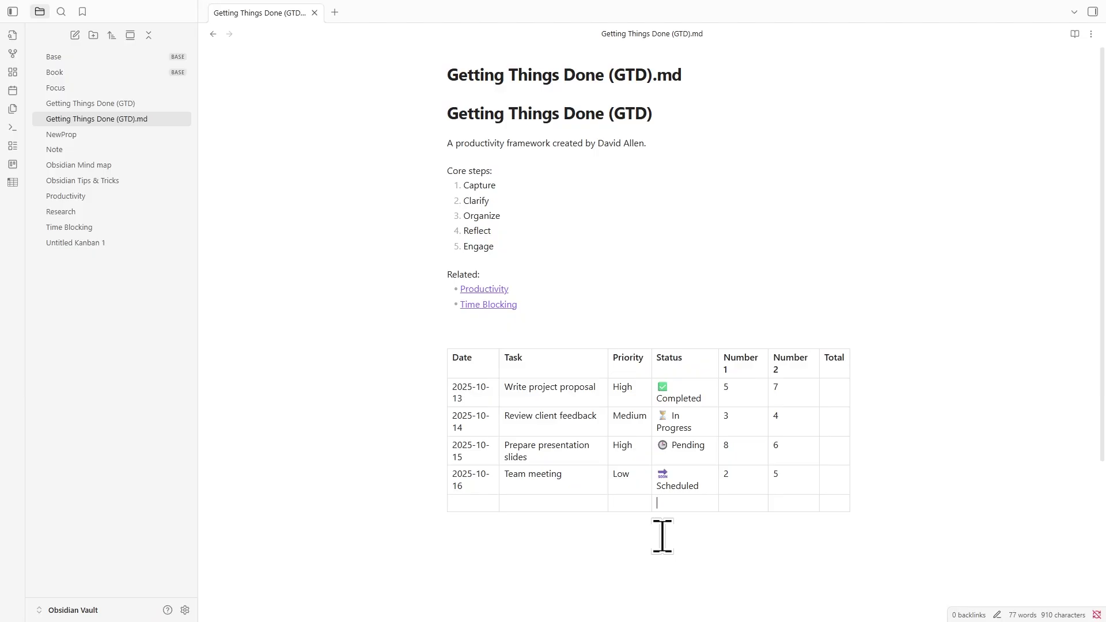
key(Return)
click(13, 182)
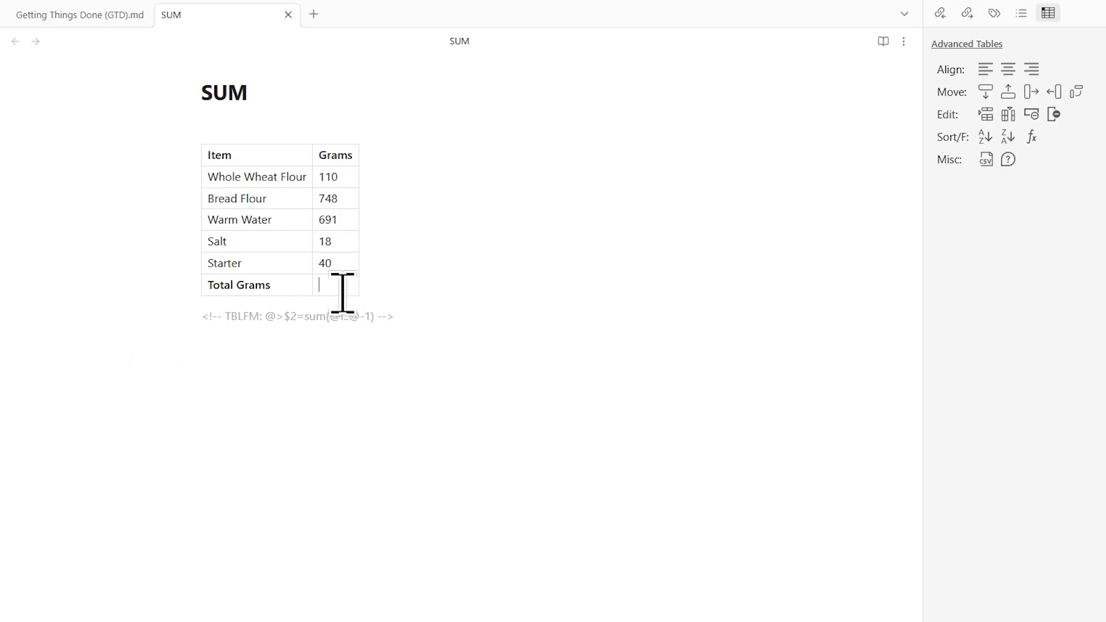
- Evaluate the SUM table's formula so the Total Grams cell shows 1607
click(1030, 138)
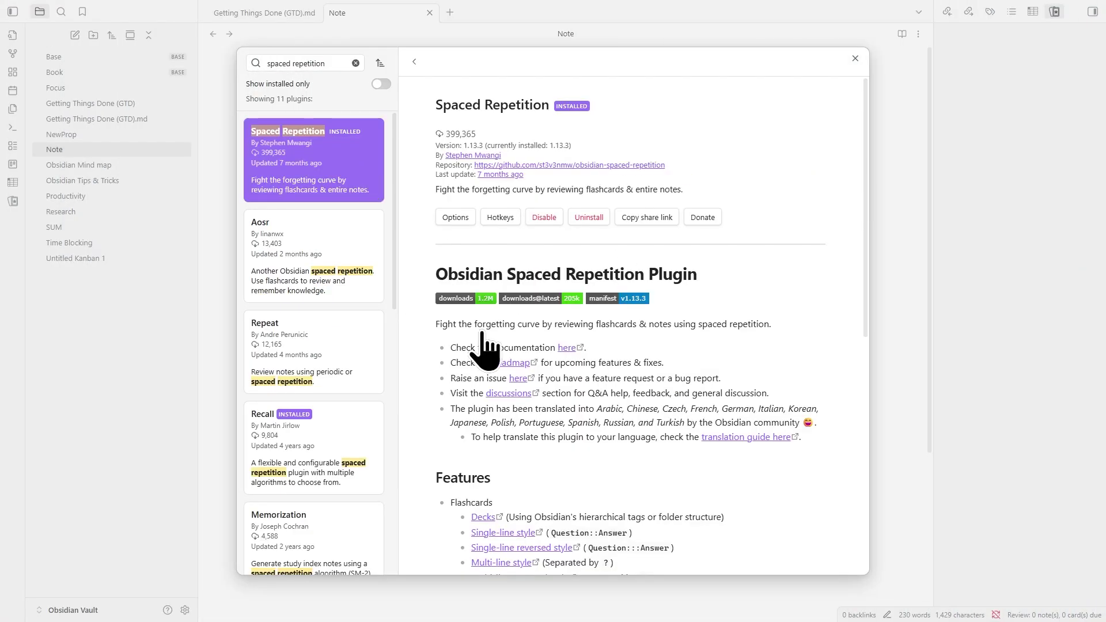
- Scroll through the Spaced Repetition plugin's details page
scroll(414, 385, down, 7)
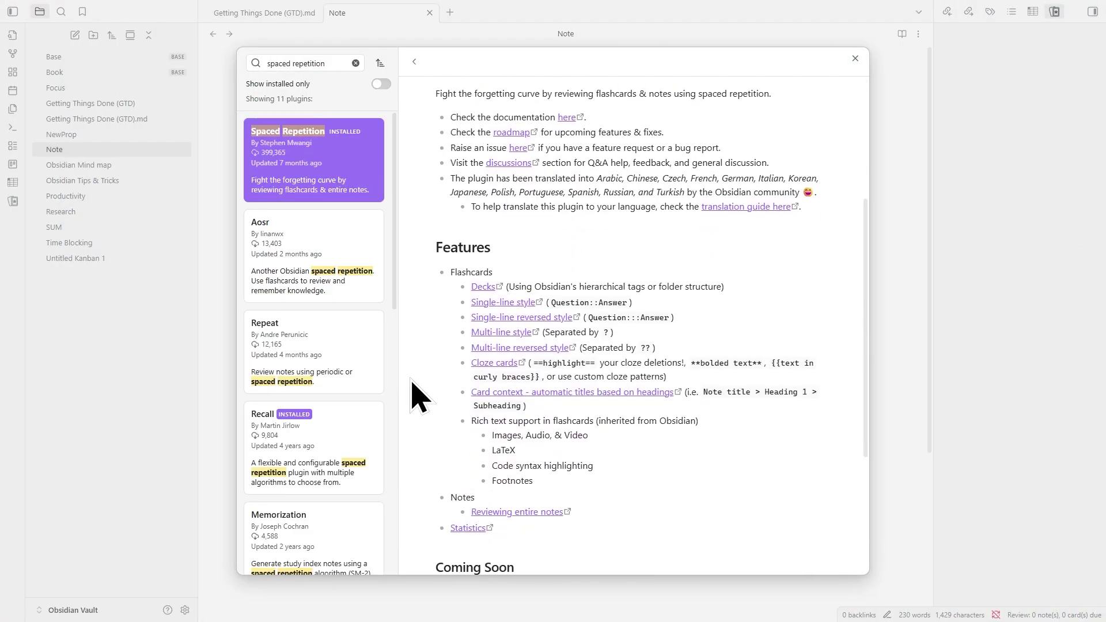
scroll(413, 382, up, 8)
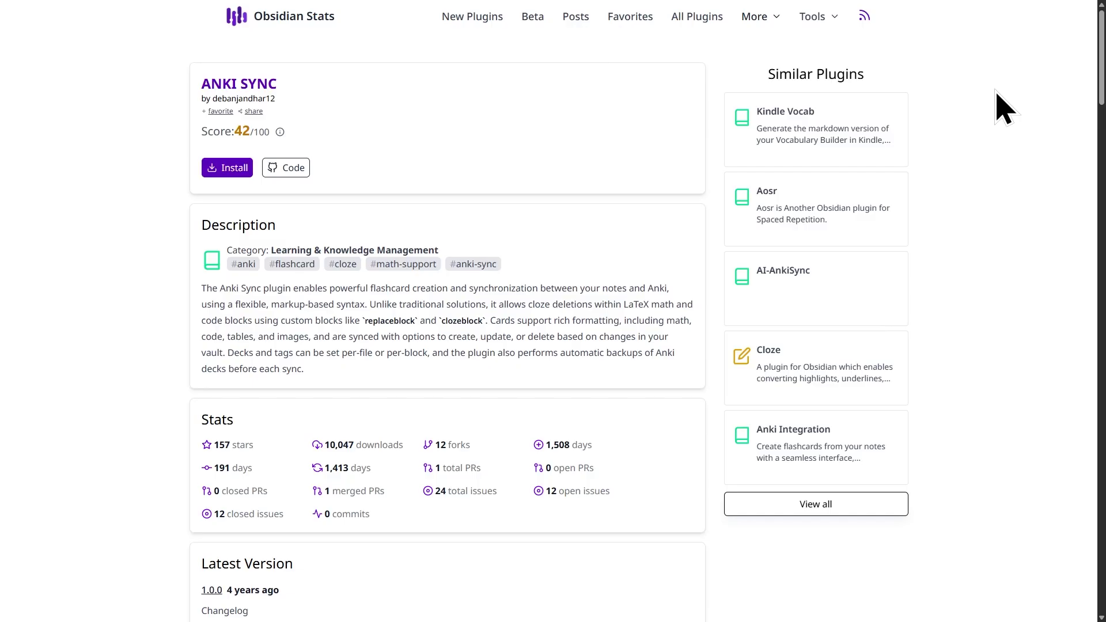
- Scroll through the Anki Sync plugin page on Obsidian Stats
scroll(1002, 106, down, 1)
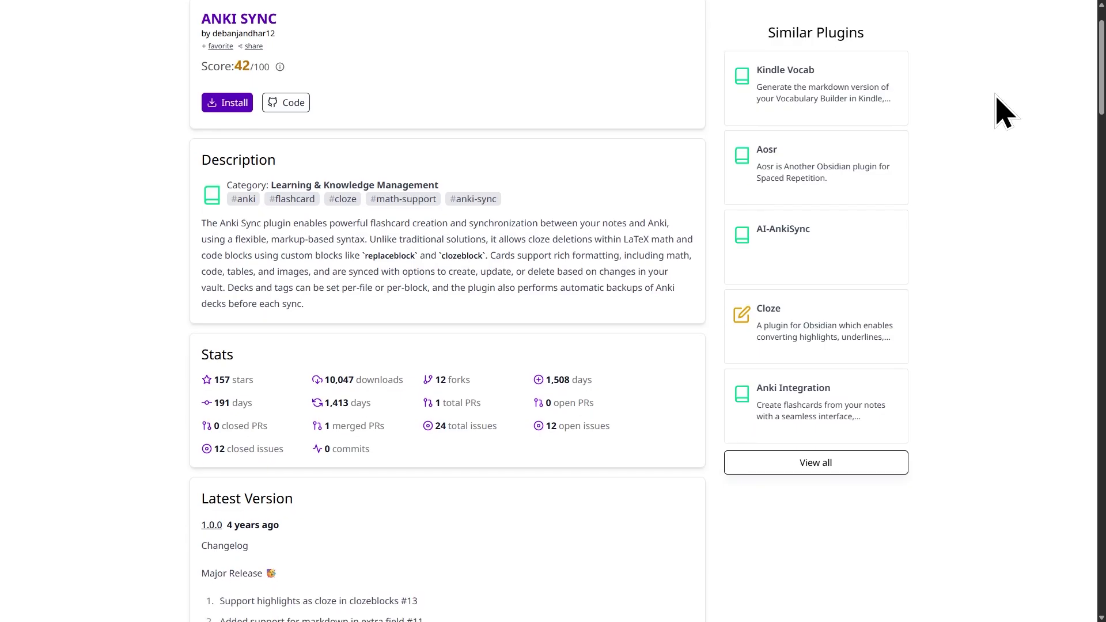
scroll(1002, 106, down, 10)
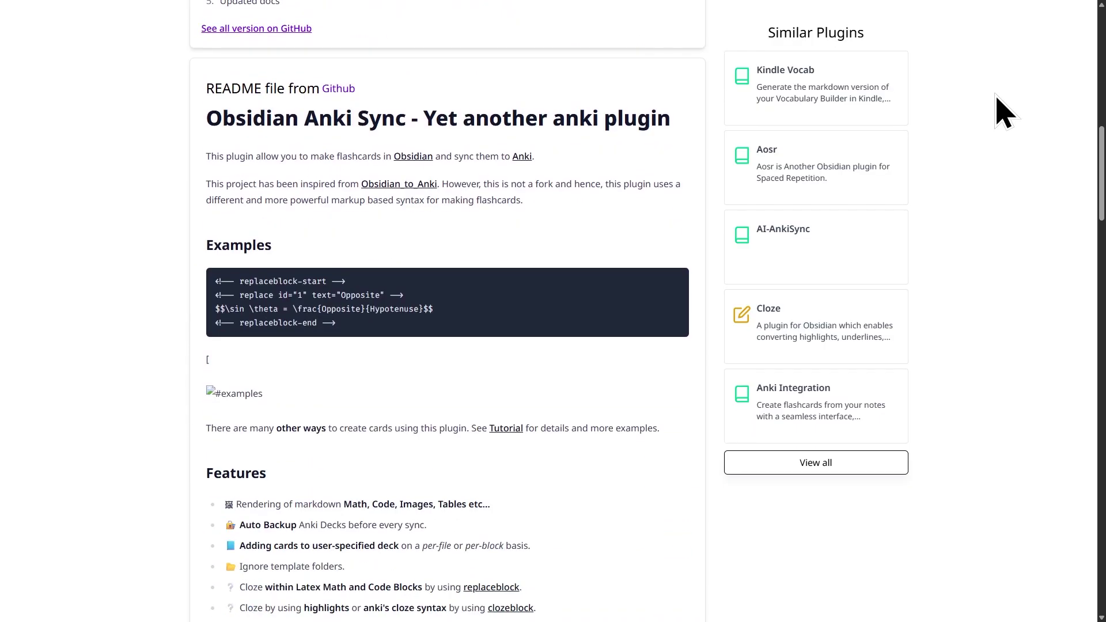
scroll(1002, 107, down, 3)
scroll(1002, 106, up, 12)
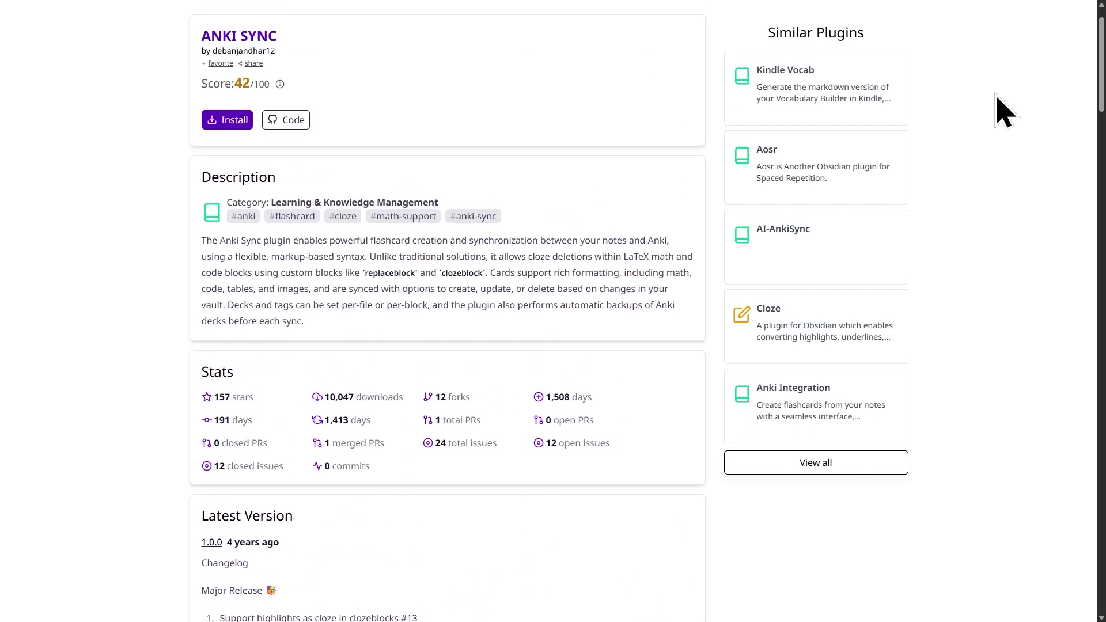
scroll(1001, 107, up, 1)
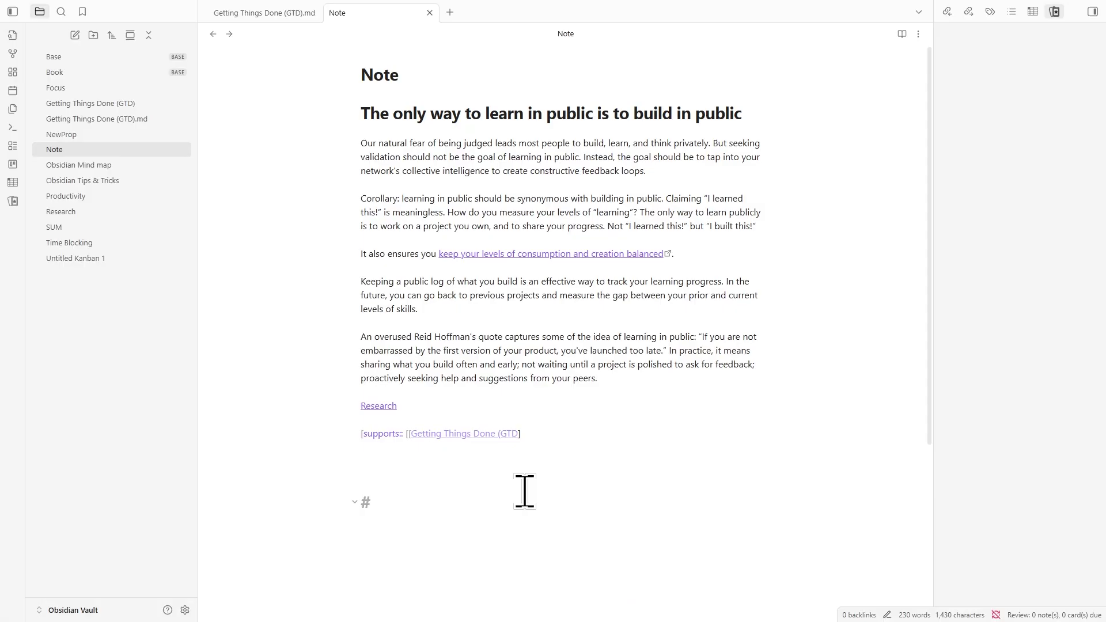
- Type the #deck tag at the end of Note, fixing a typo
text(des)
key(BackSpace)
text(ck)
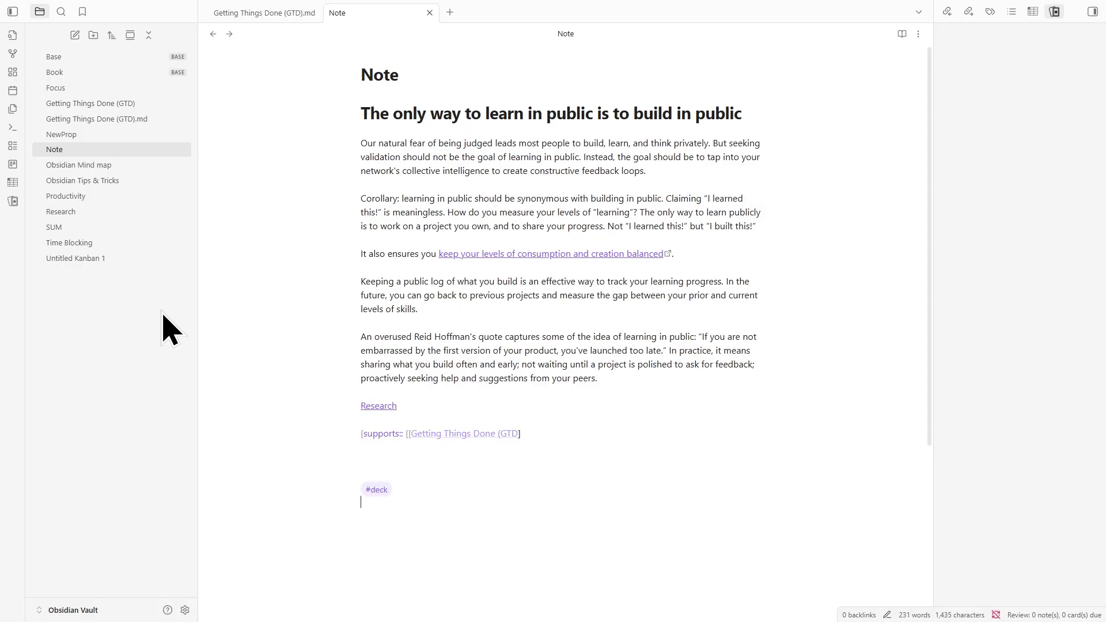
- Review the one new flashcard in 'deck', revealing its answer so it becomes scheduled
click(14, 202)
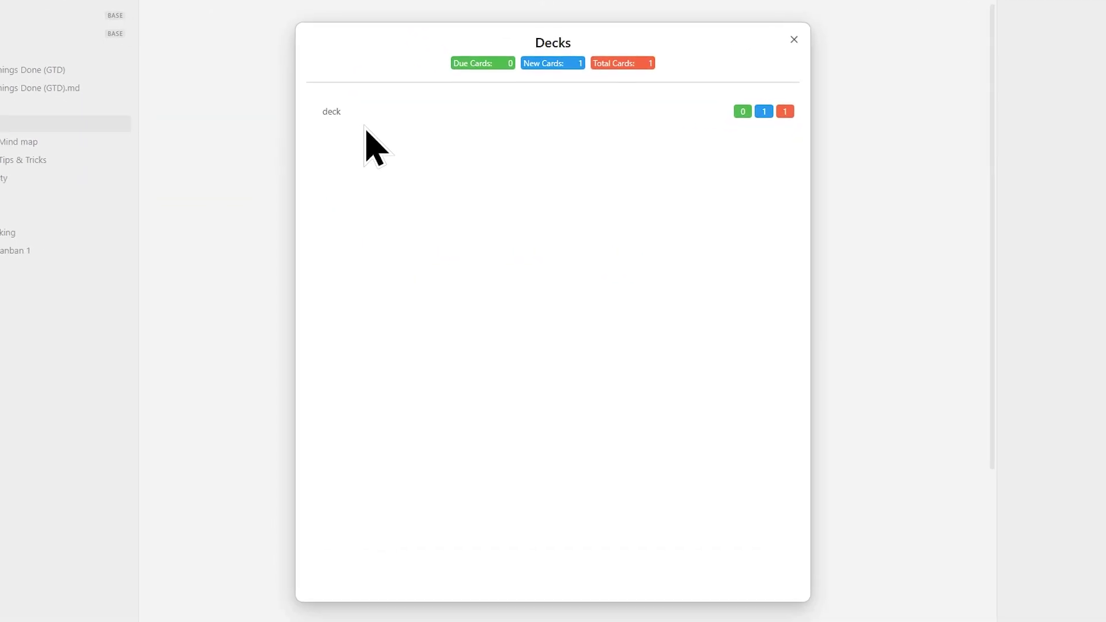
click(384, 117)
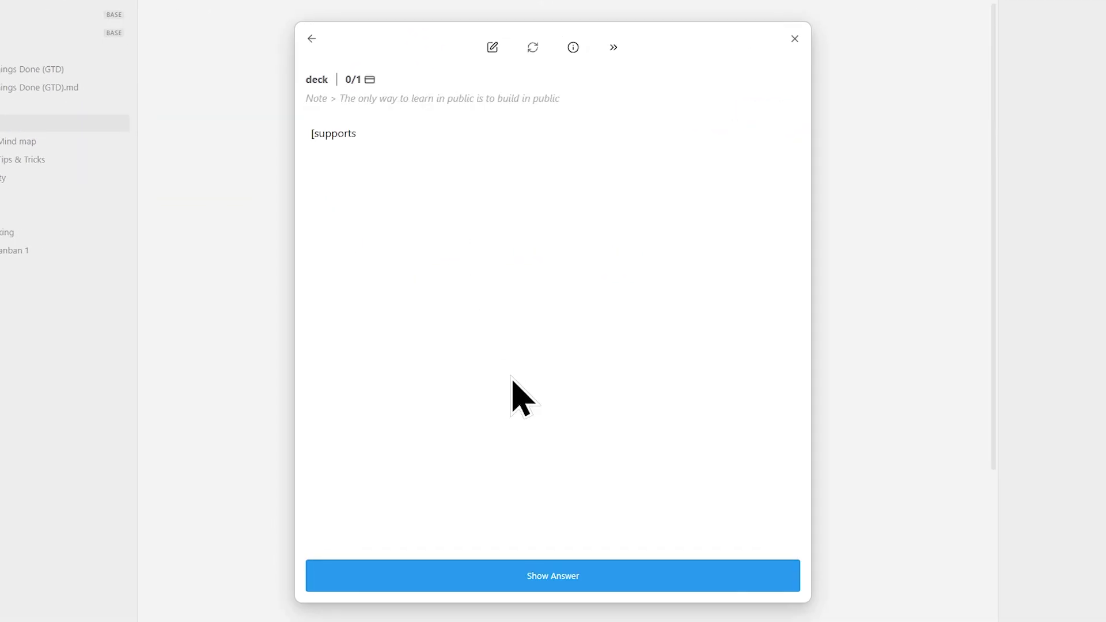
click(567, 577)
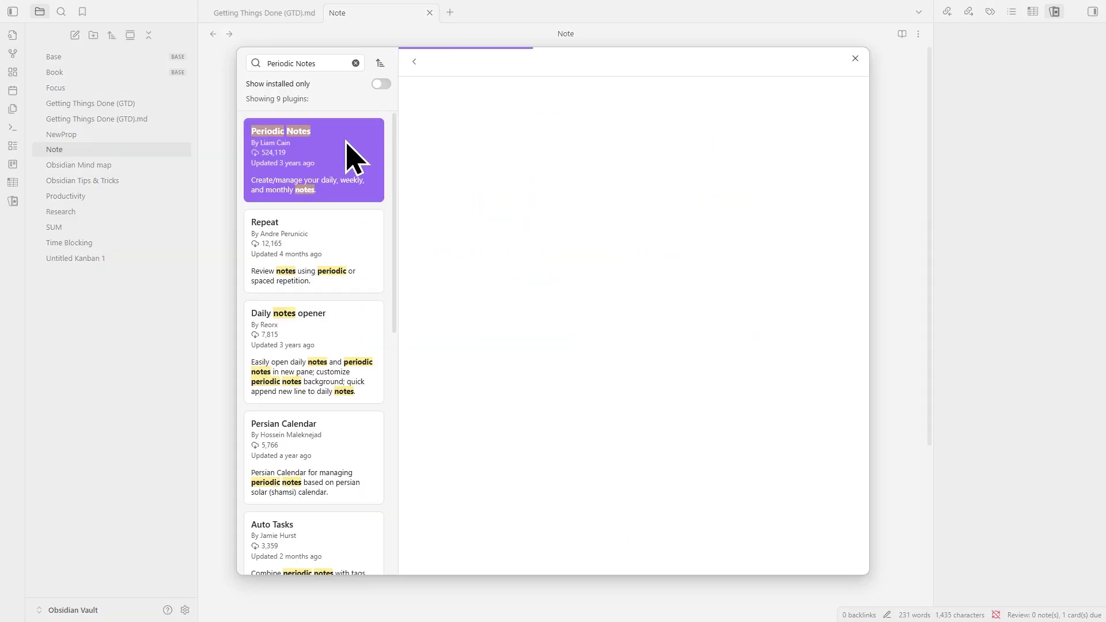
- Install the Periodic Notes community plugin
scroll(409, 205, down, 7)
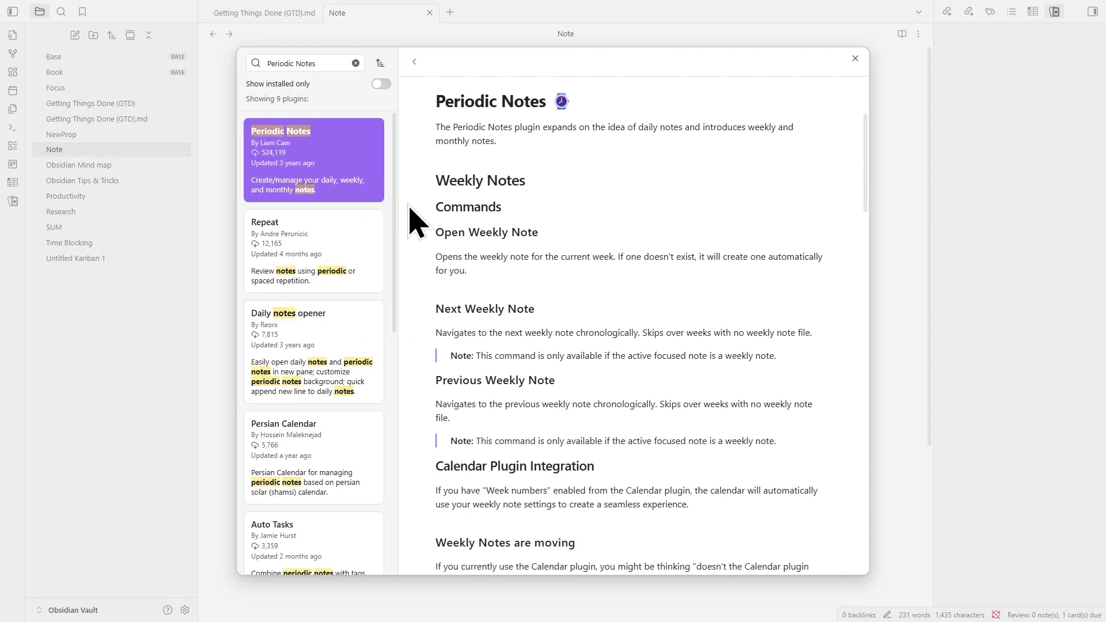
scroll(414, 222, down, 7)
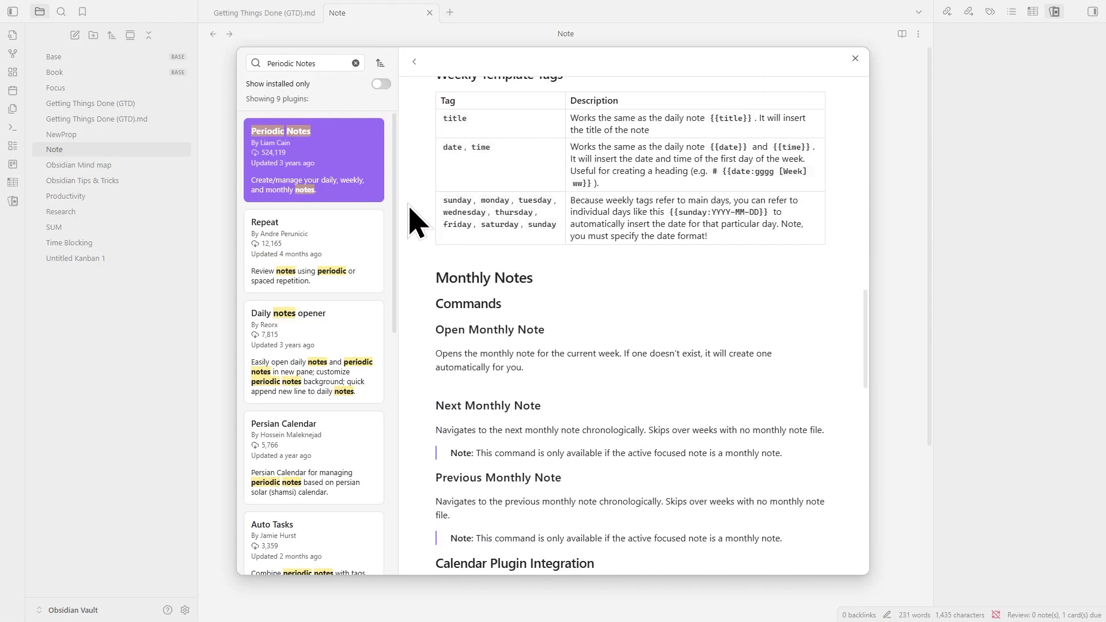
scroll(415, 221, up, 15)
scroll(410, 205, up, 1)
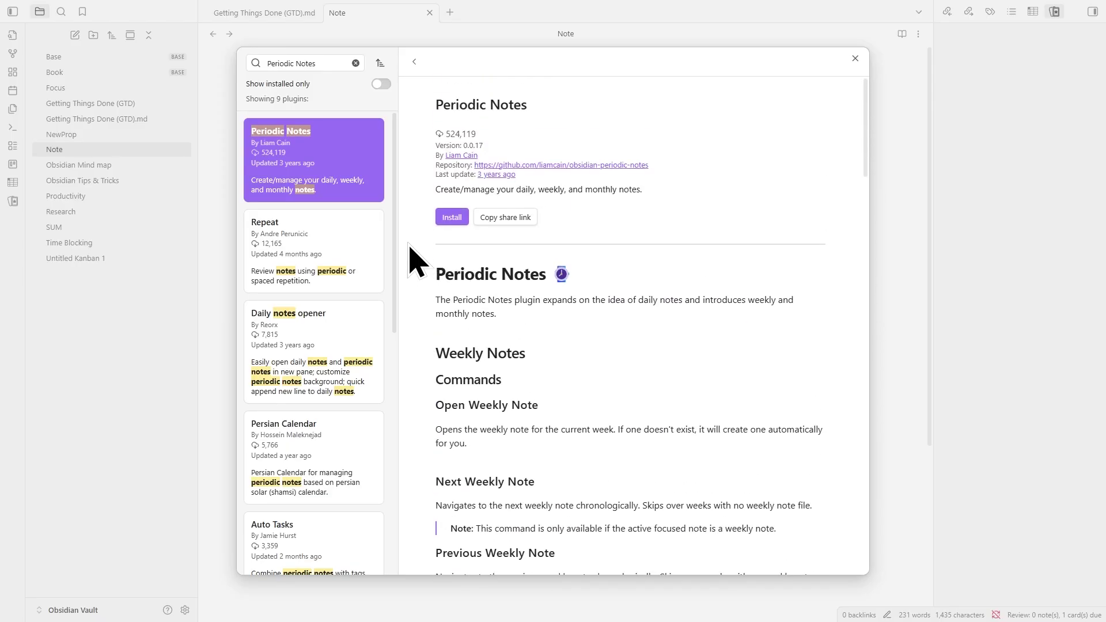
click(451, 219)
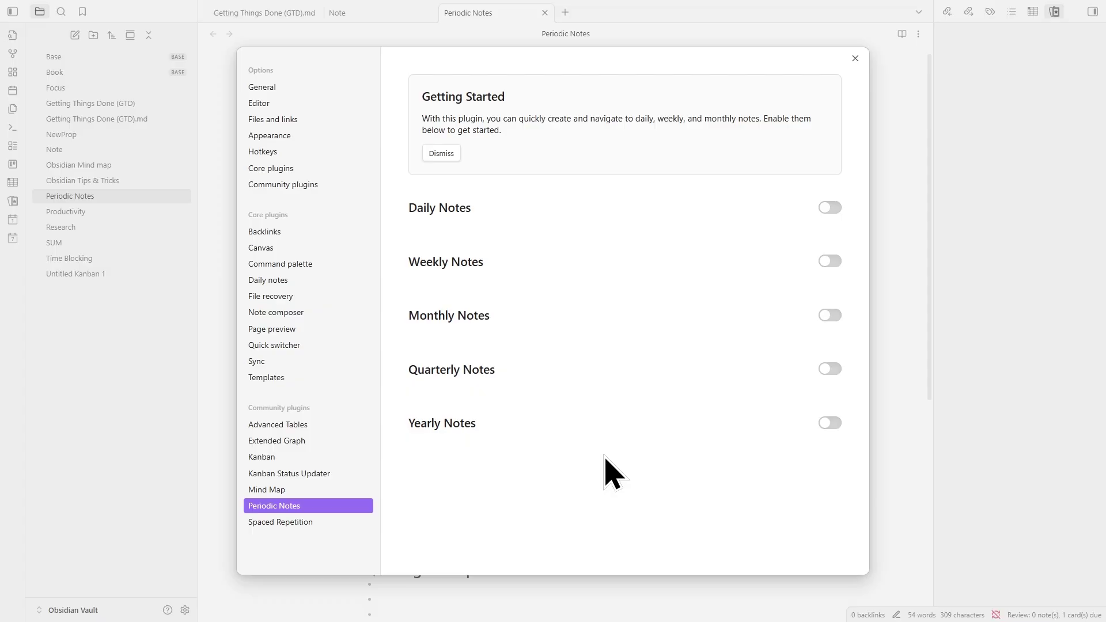
- Enable Daily Notes and Weekly Notes in Periodic Notes settings, then return to the note
click(829, 208)
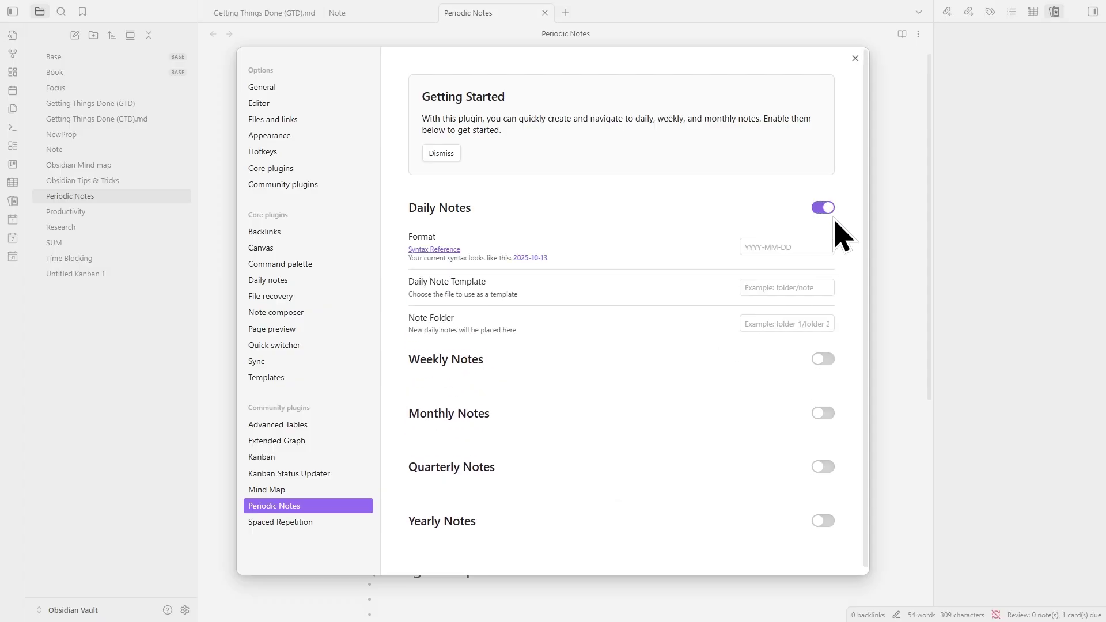
click(824, 365)
scroll(826, 395, down, 2)
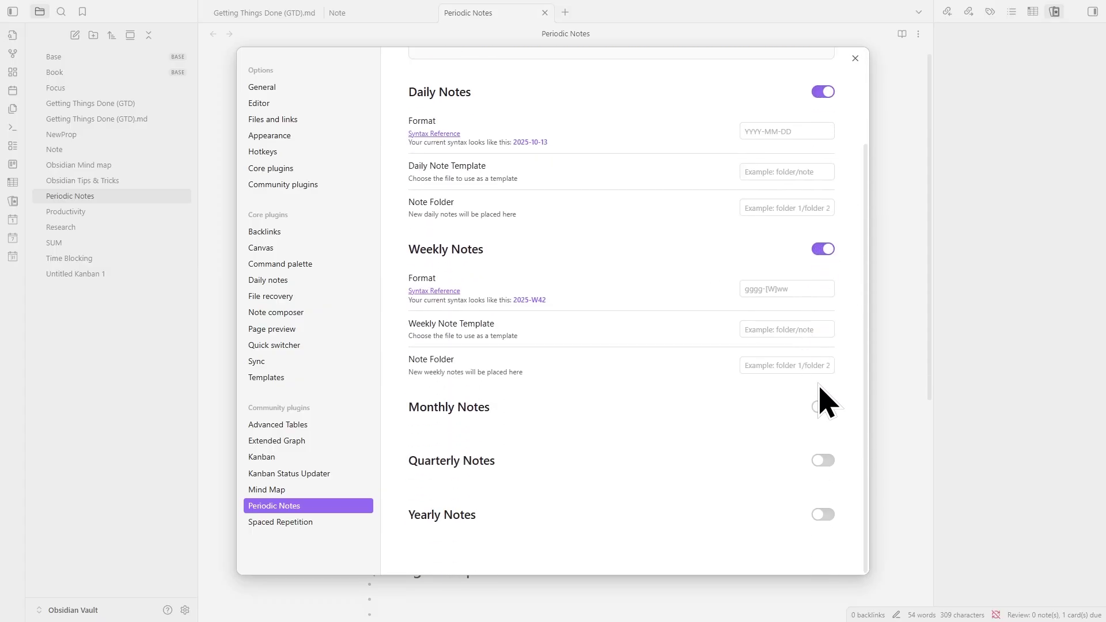
click(855, 58)
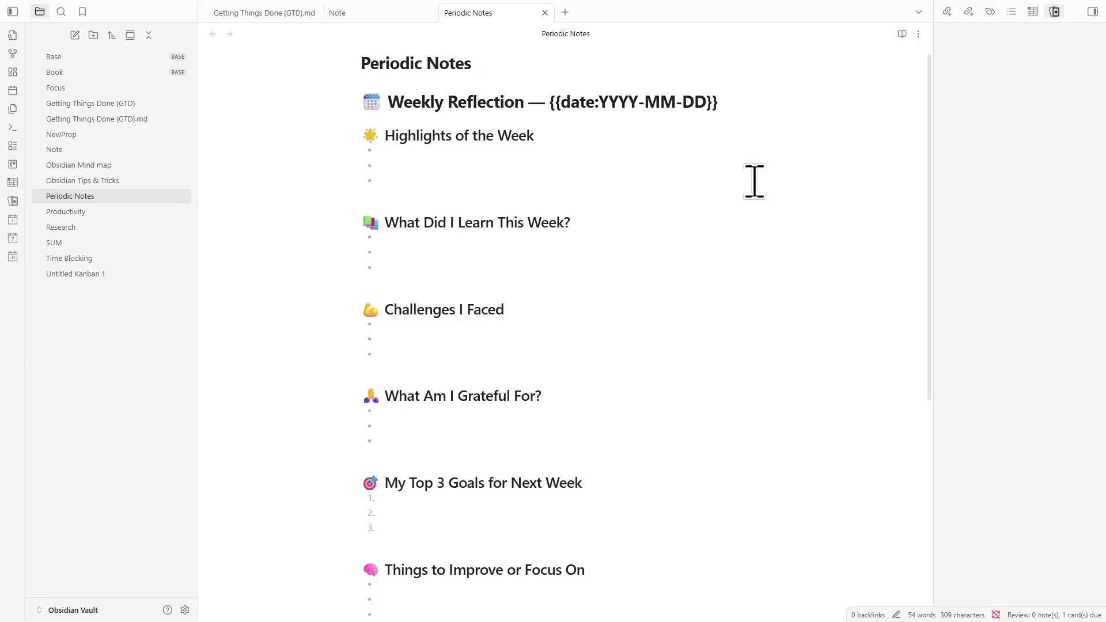
- Paste a Monday-to-Weekend table with Day, Focus Area, Task, Priority, Status columns under Note
scroll(753, 180, up, 1)
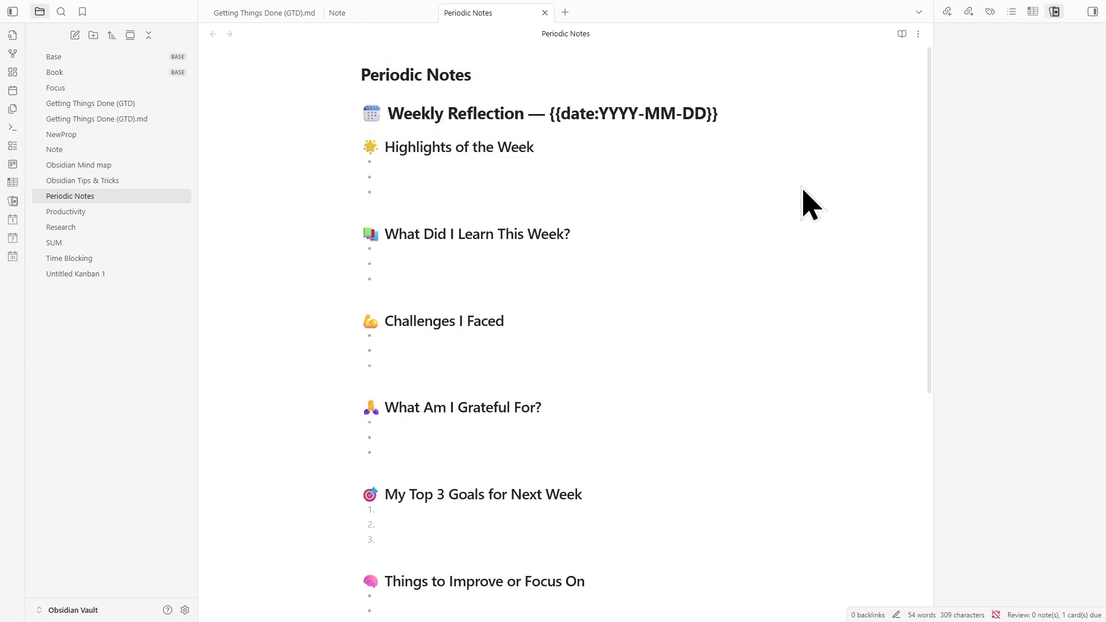
scroll(803, 189, down, 4)
scroll(804, 188, up, 4)
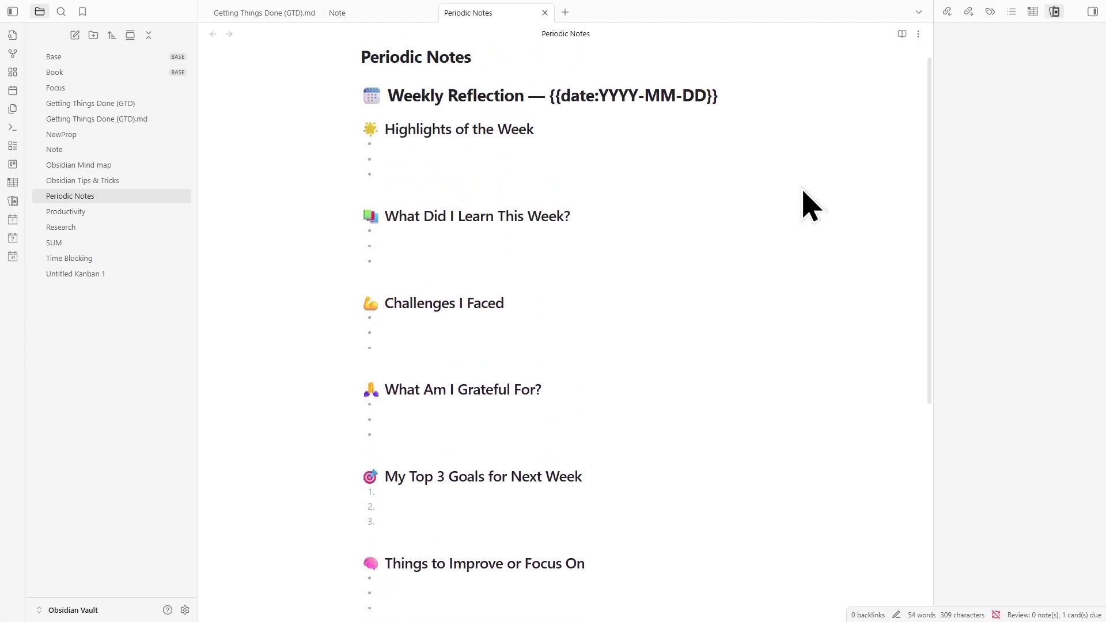
scroll(804, 190, up, 1)
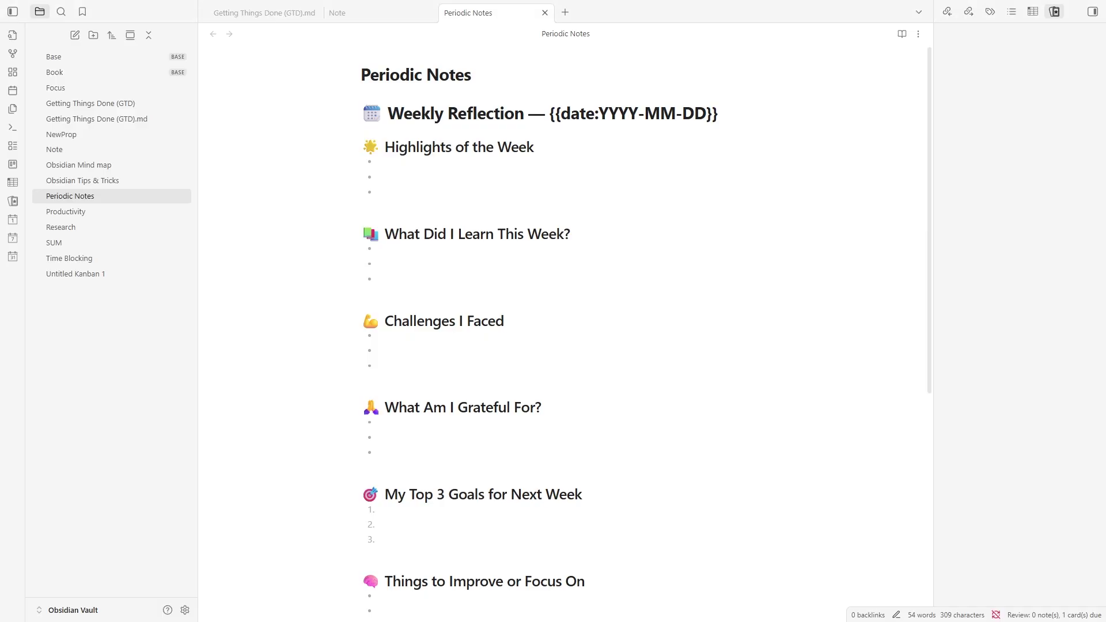
scroll(510, 418, down, 5)
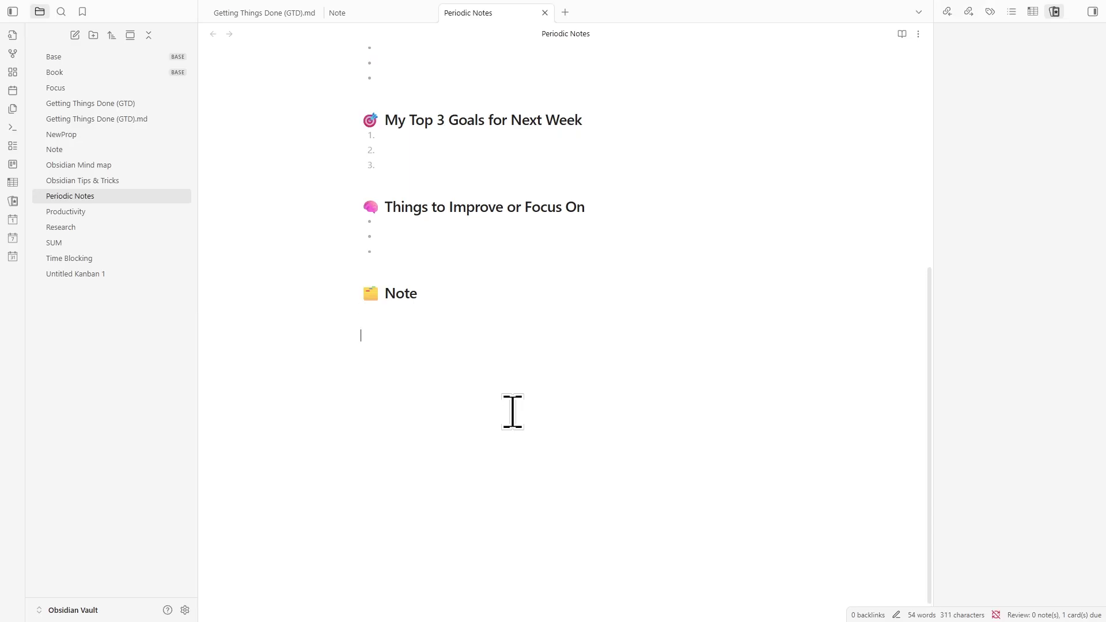
text(| Day | Focus Area / Task | Priority | Status | |---|---|---|---| | Monday | | | | | Tuesday | | | | | Wednesday | | | | | Thursday | | | | | Friday | | | | | Weekend | | | |)
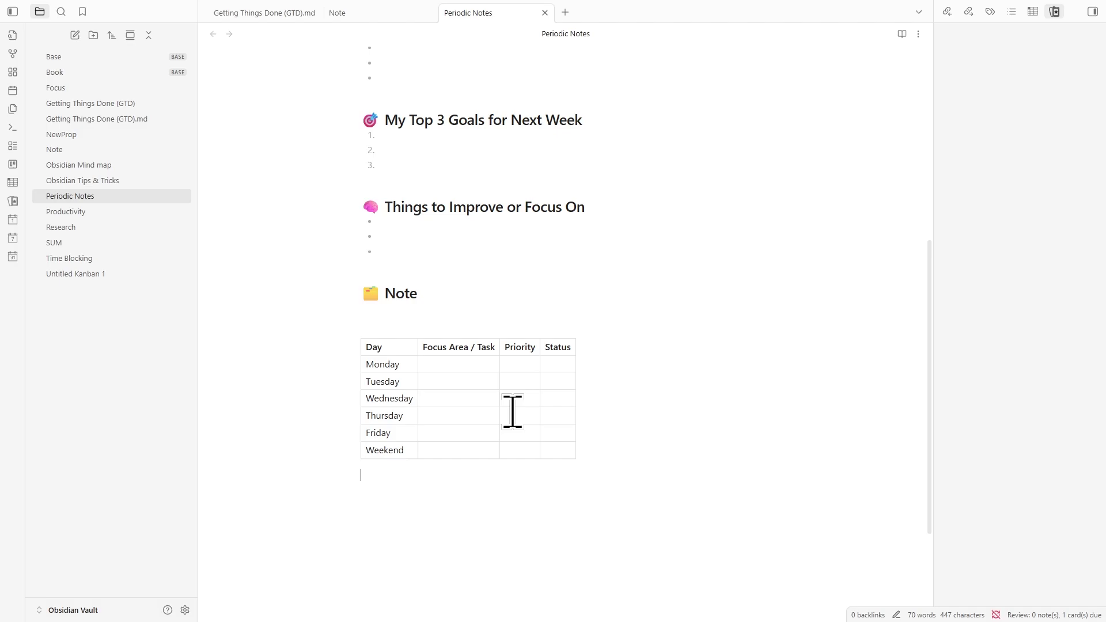
scroll(570, 395, up, 5)
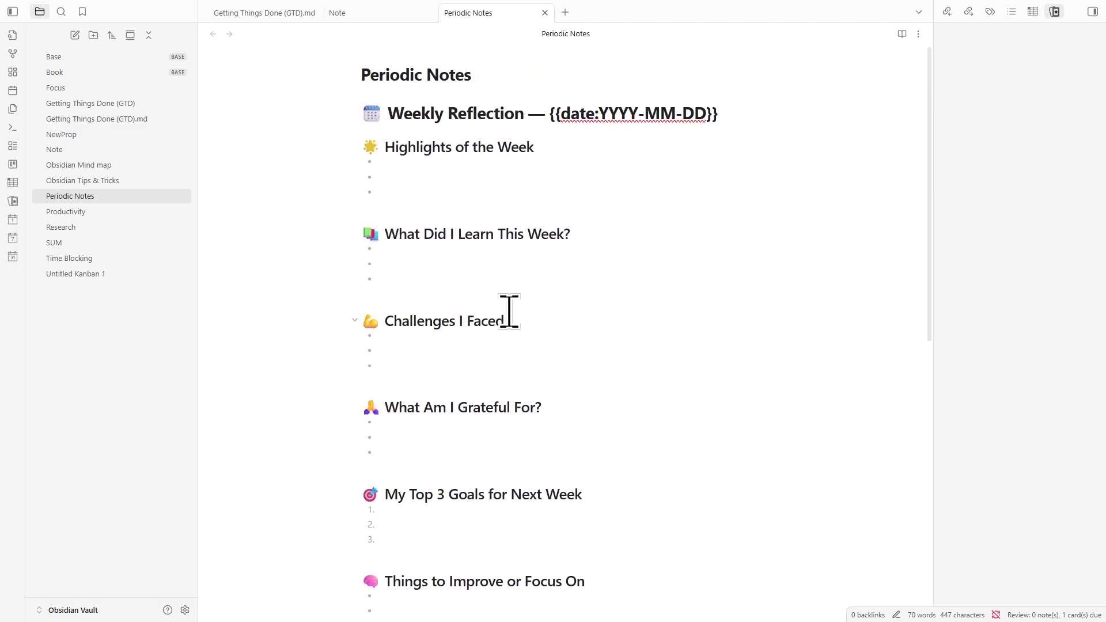
scroll(589, 290, down, 5)
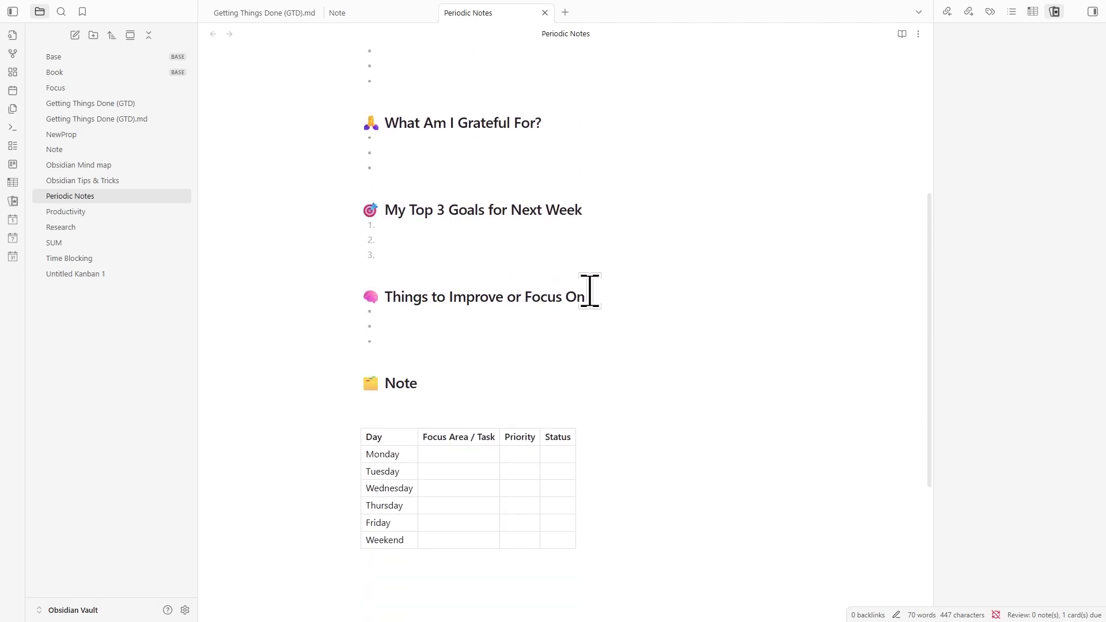
scroll(590, 289, up, 5)
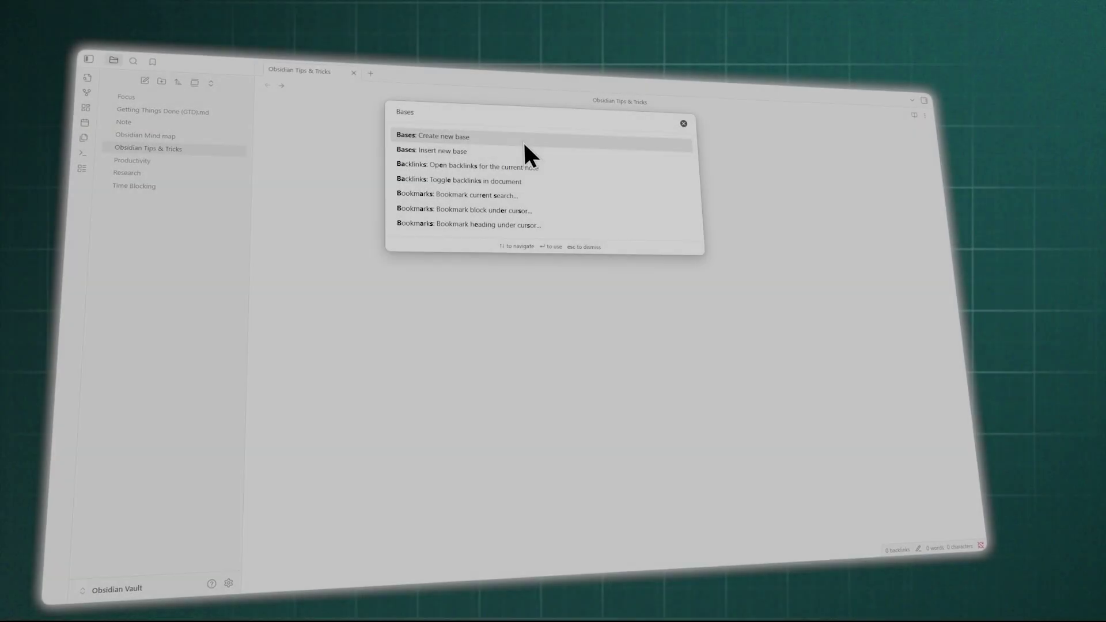
click(523, 140)
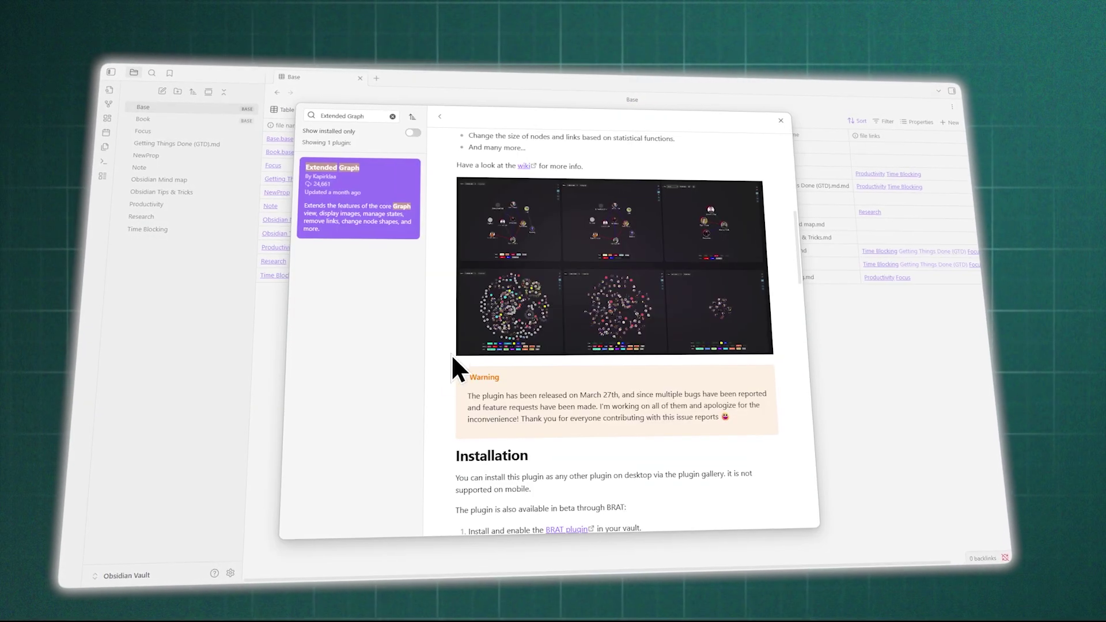
scroll(450, 357, down, 5)
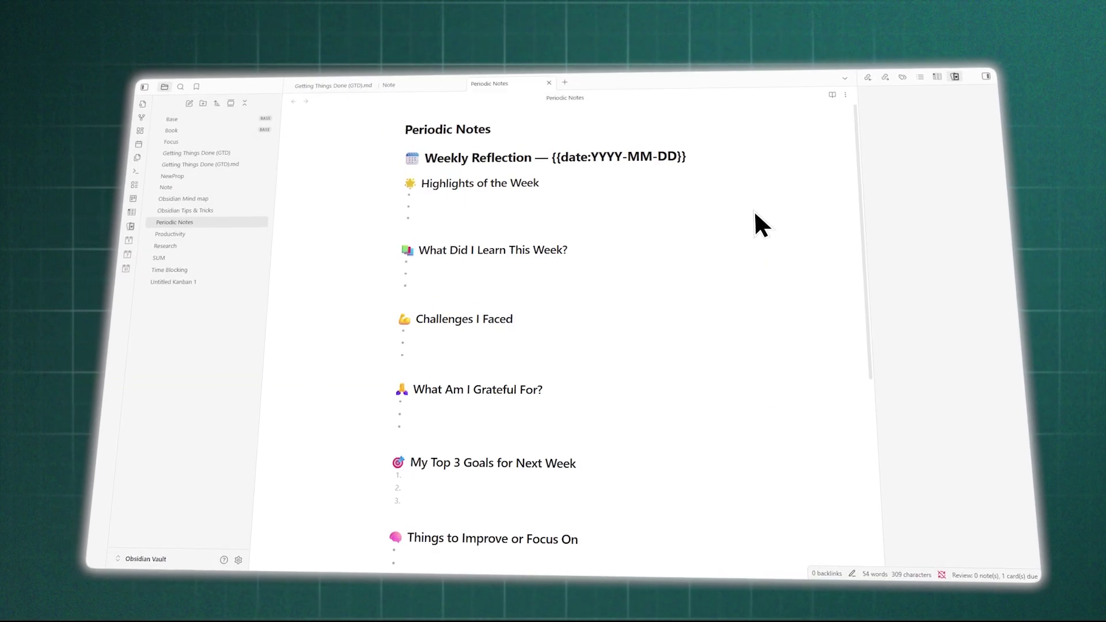